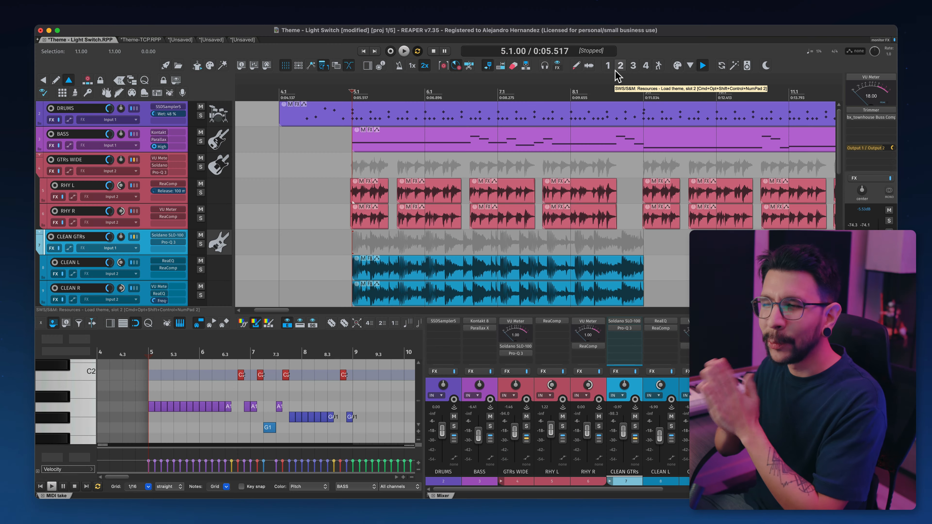
Step: Switch the theme using the toolbar's theme slot 1 and slot 3 buttons
left_click(617, 72)
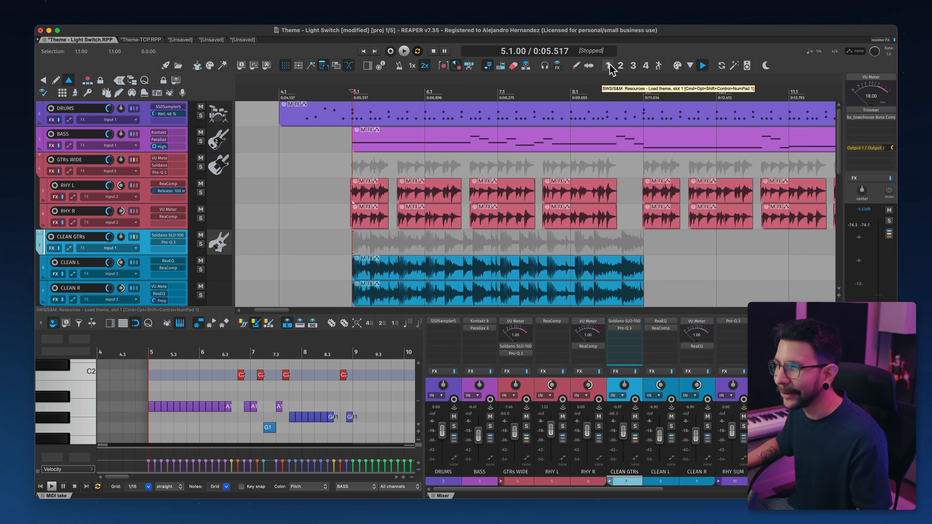
left_click(609, 67)
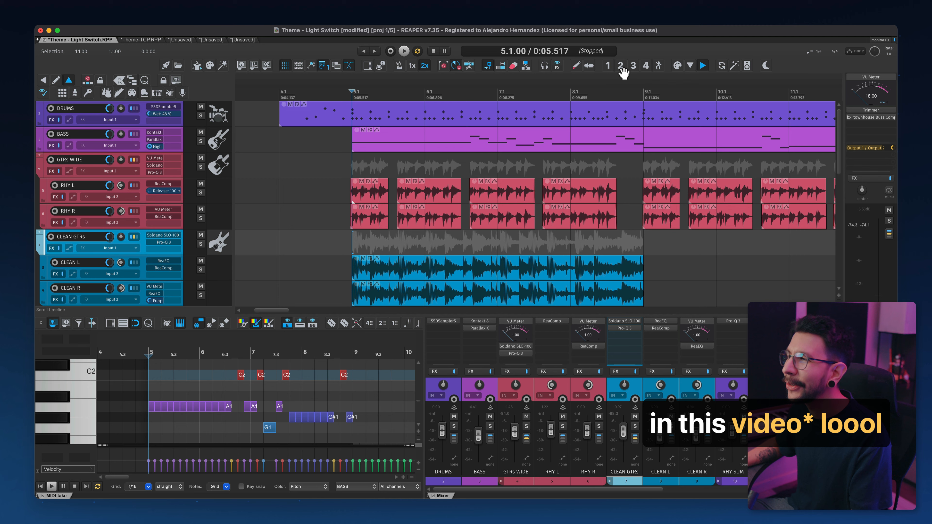
left_click(633, 66)
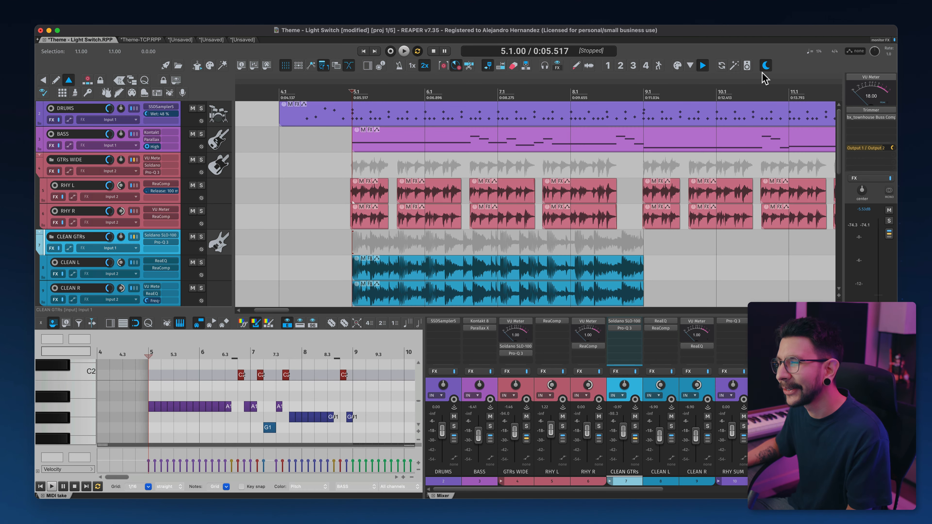
Step: Toggle the Dark/Light Mode Reapertips Theme button on and off
left_click(765, 67)
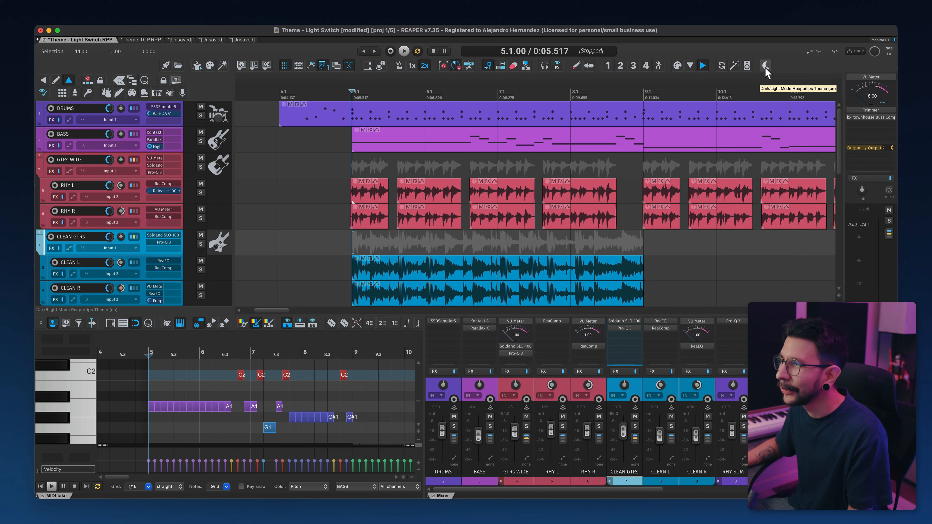
left_click(766, 66)
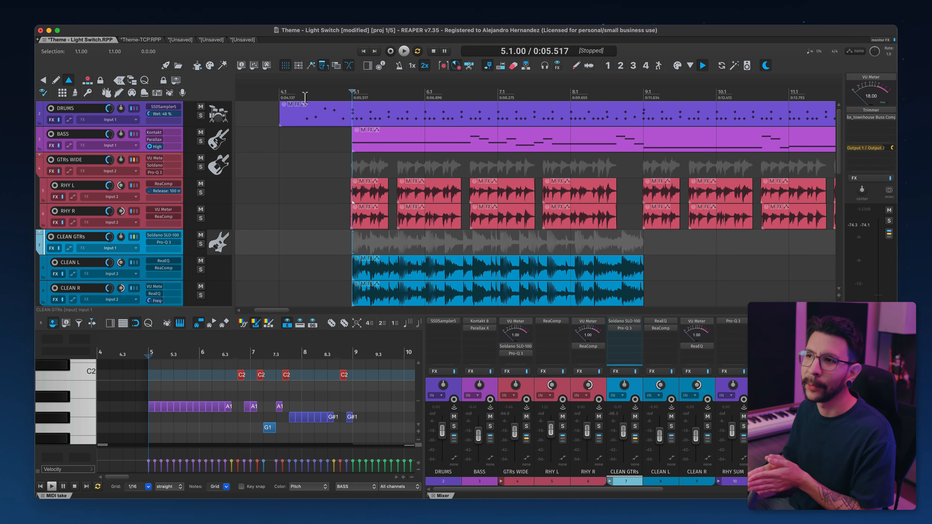
Step: Open the SWS/S&M Resources window and set it to list themes
left_click(280, 21)
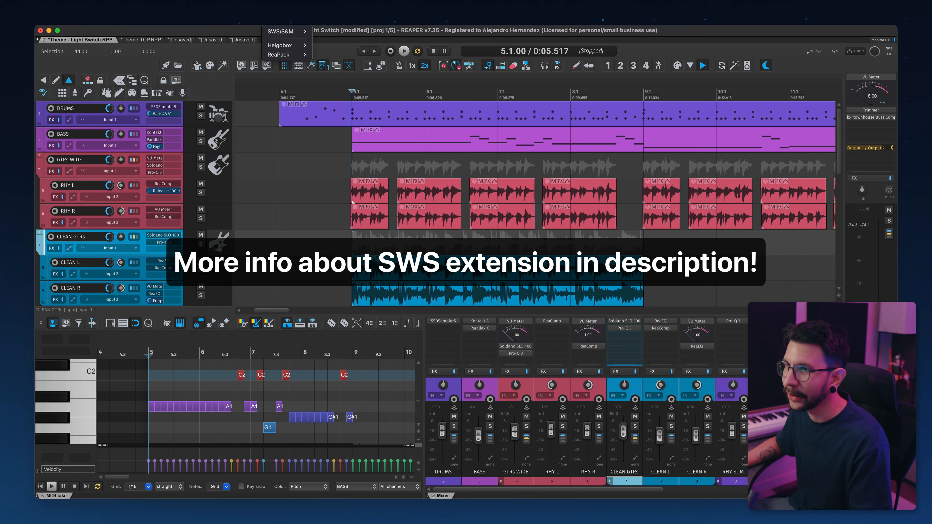
mouse_move(289, 31)
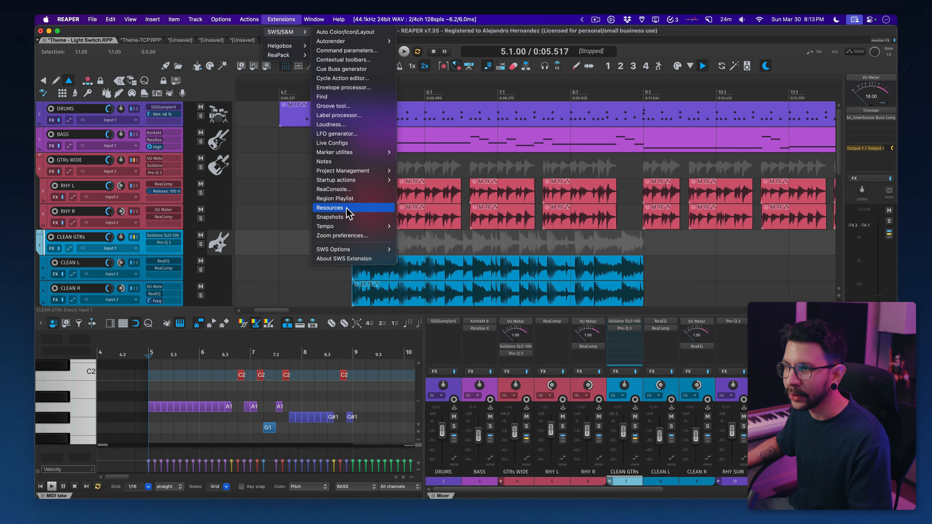
left_click(336, 207)
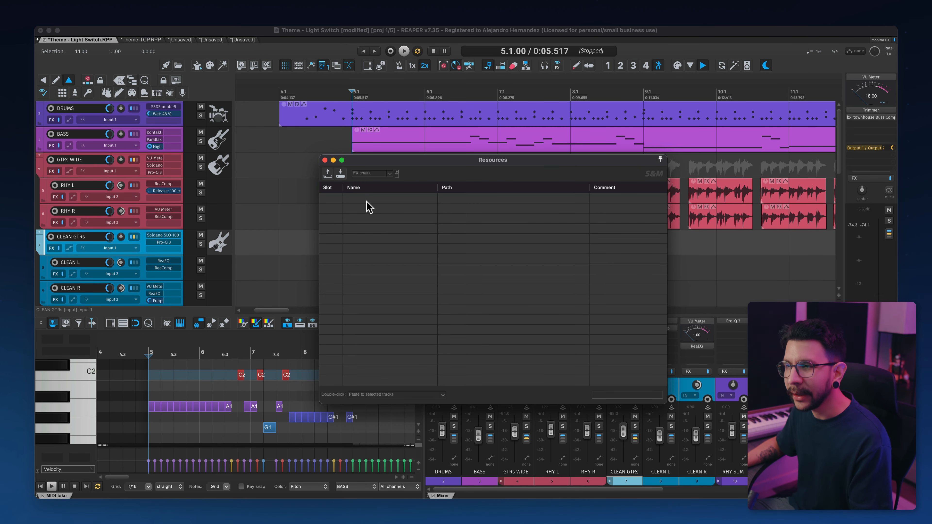
left_click(379, 174)
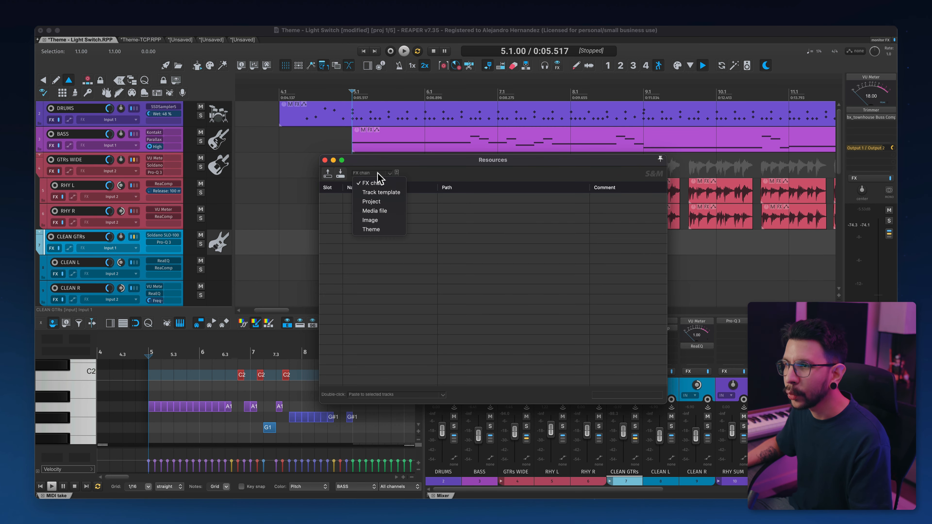
left_click(375, 229)
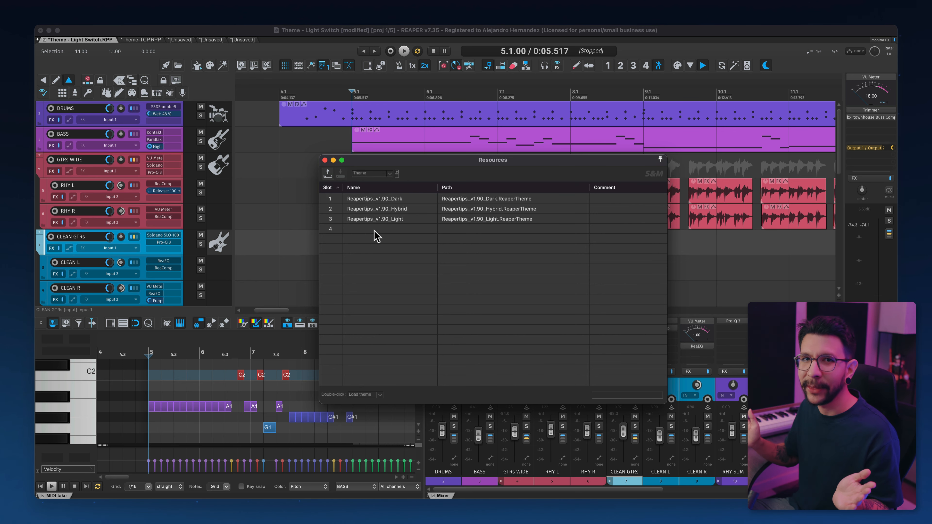
Step: Select the Dark, Hybrid and Light theme slots in turn
left_click(400, 202)
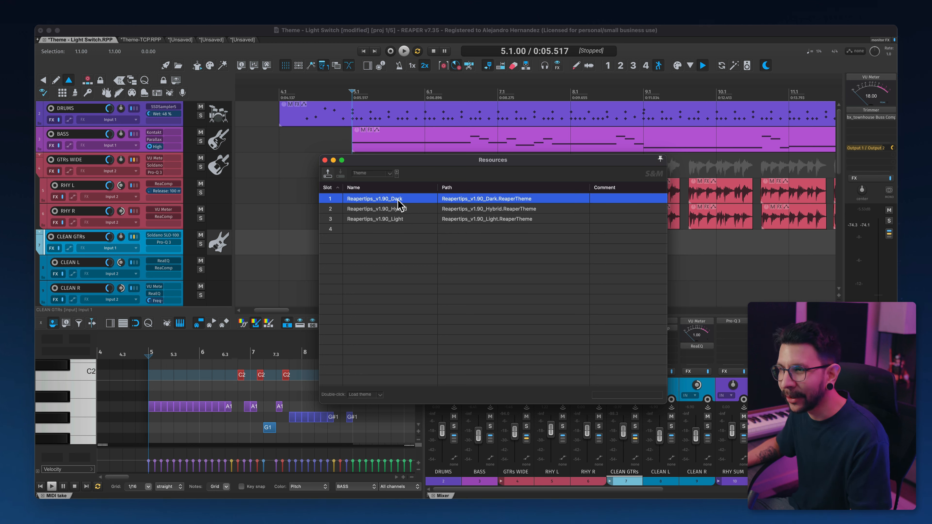
left_click(397, 210)
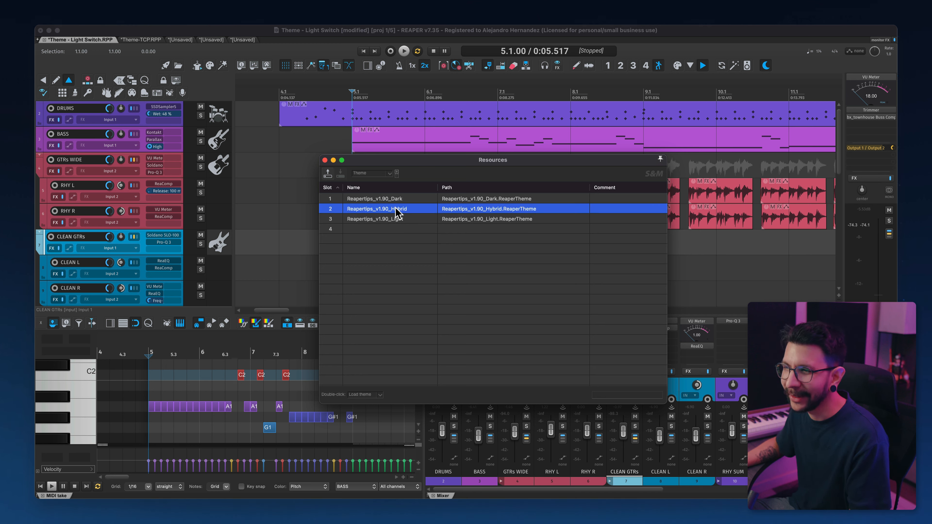
left_click(396, 220)
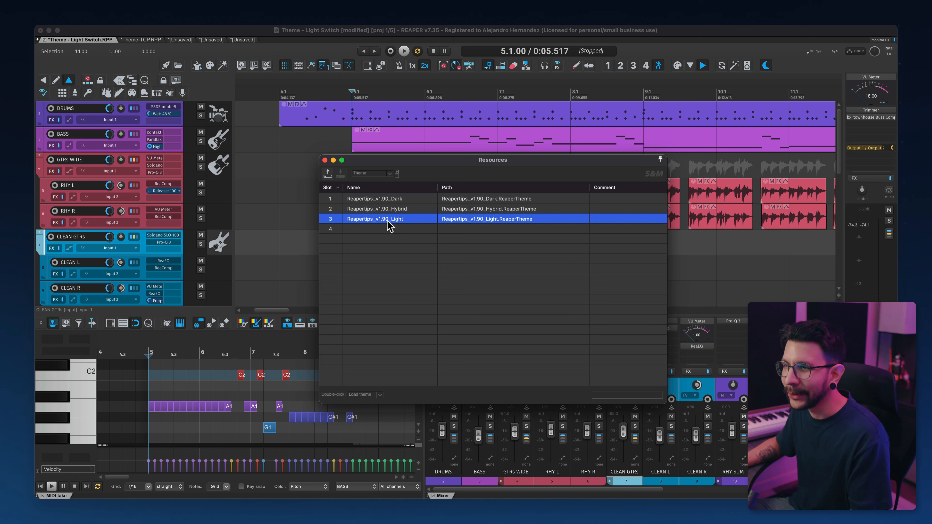
left_click(380, 264)
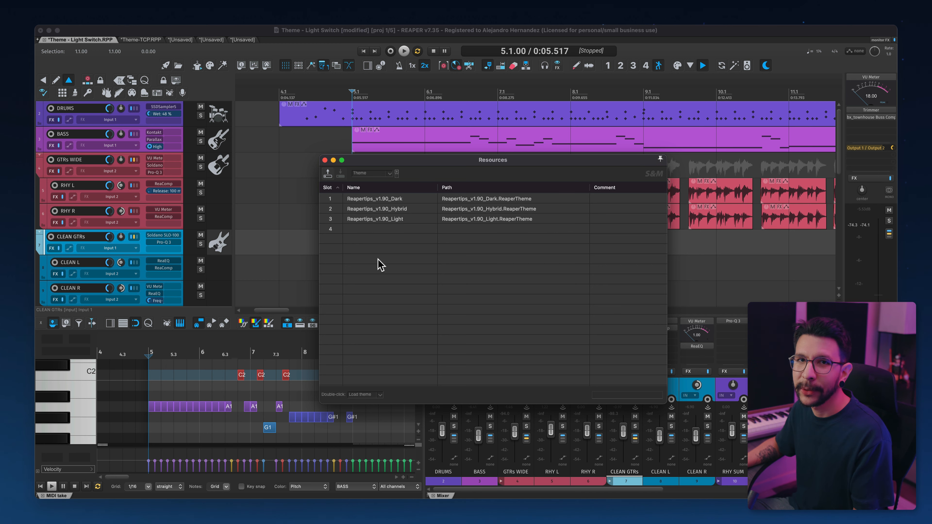
Step: Load the file Default_7.0_WT_TheAntiTheme.ReaperThemeZip into theme slot 4
right_click(388, 234)
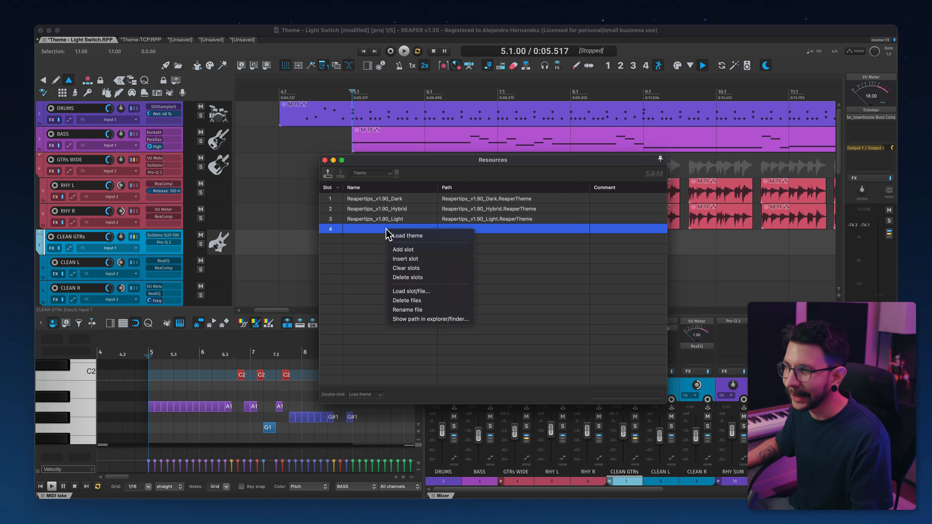
left_click(411, 292)
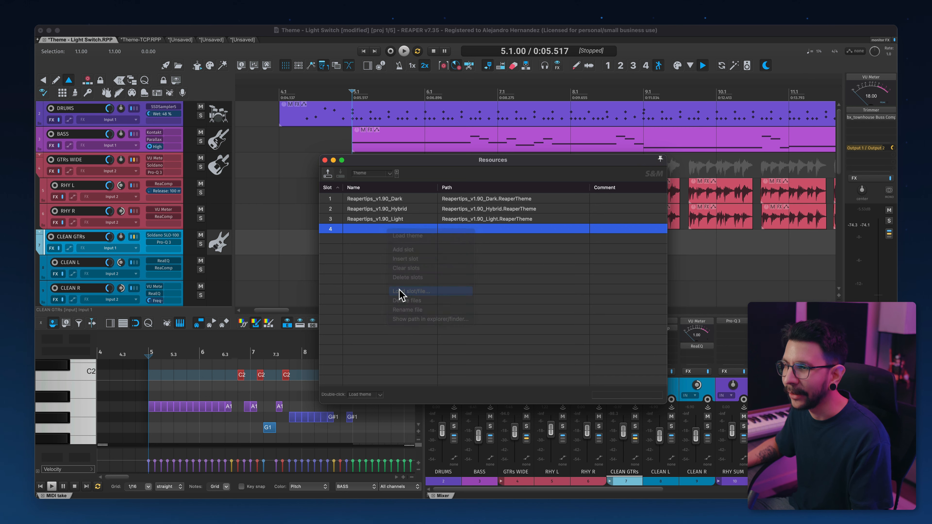
scroll(408, 184, "down", 10)
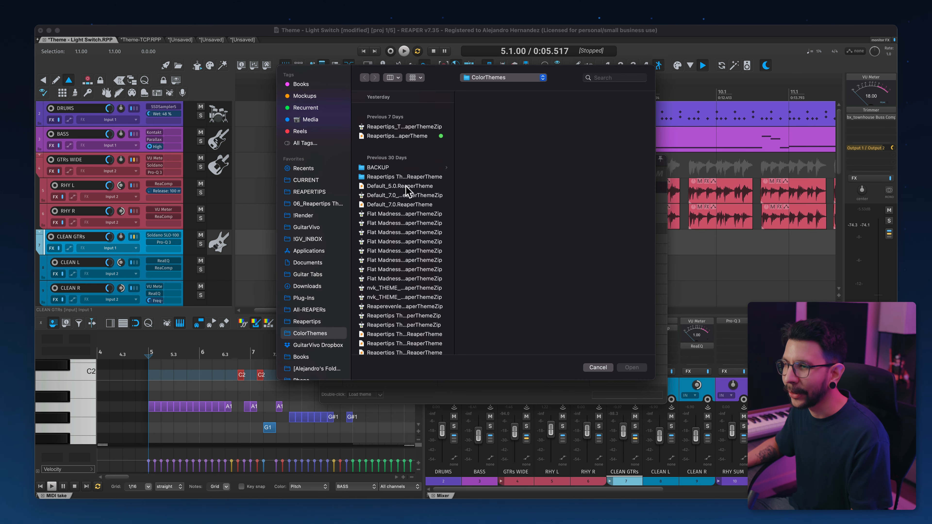
left_click(428, 277)
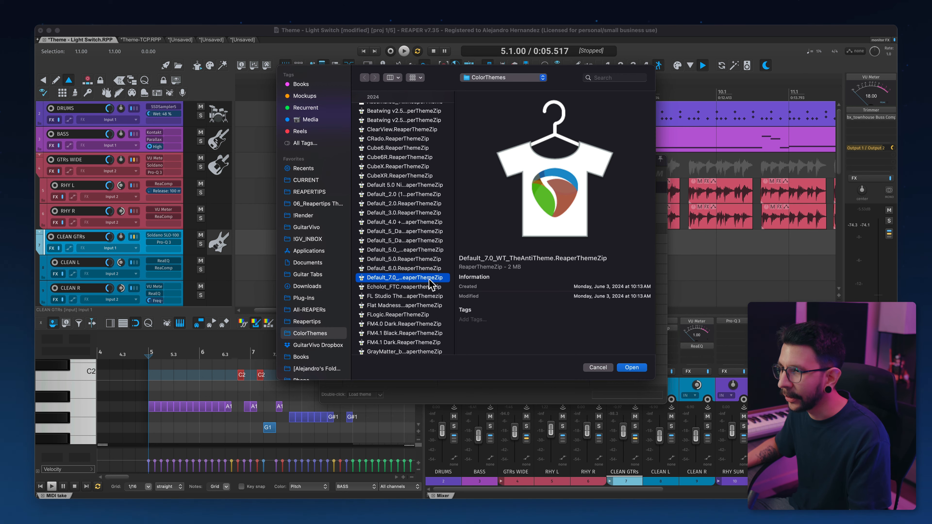
left_click(632, 367)
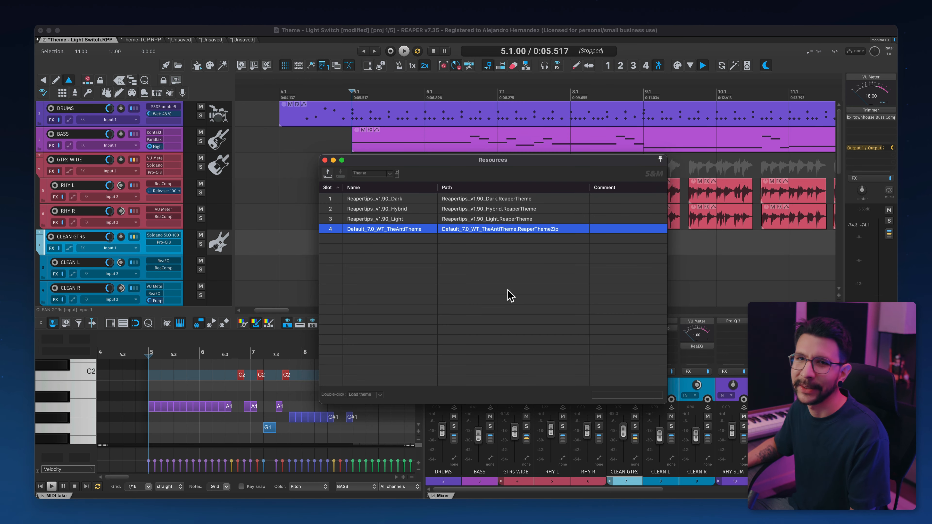
Step: Add a fifth slot holding Default_7.0_WT_TheAntiTheme_Lite, load that theme, and close the Resources window
right_click(411, 238)
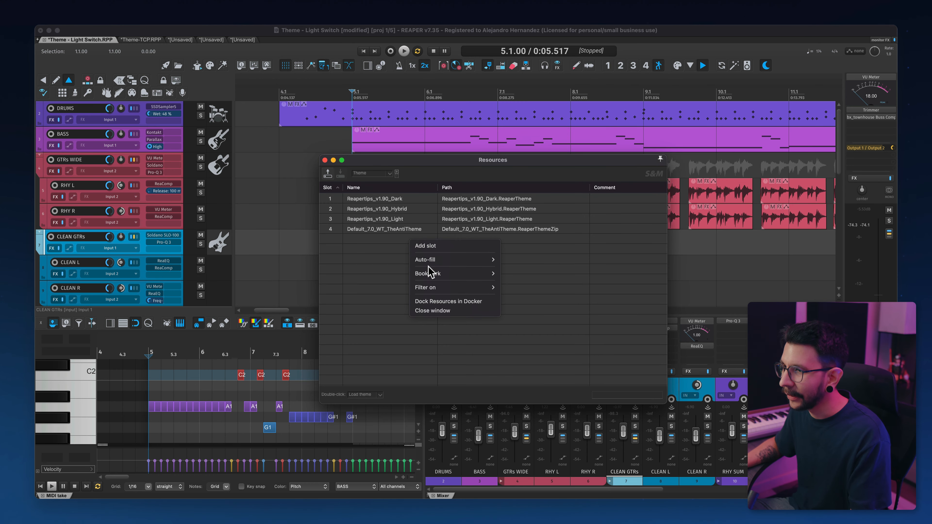
mouse_move(444, 264)
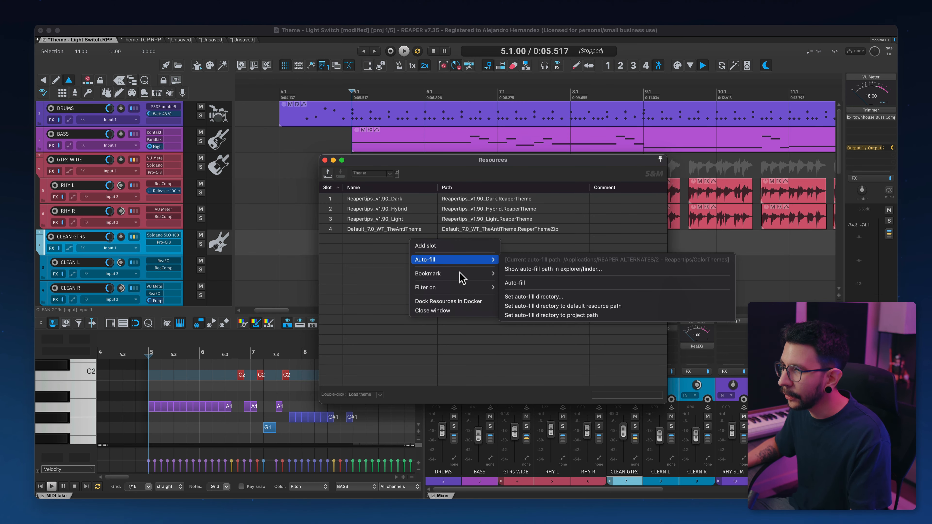
left_click(457, 246)
double_click(400, 239)
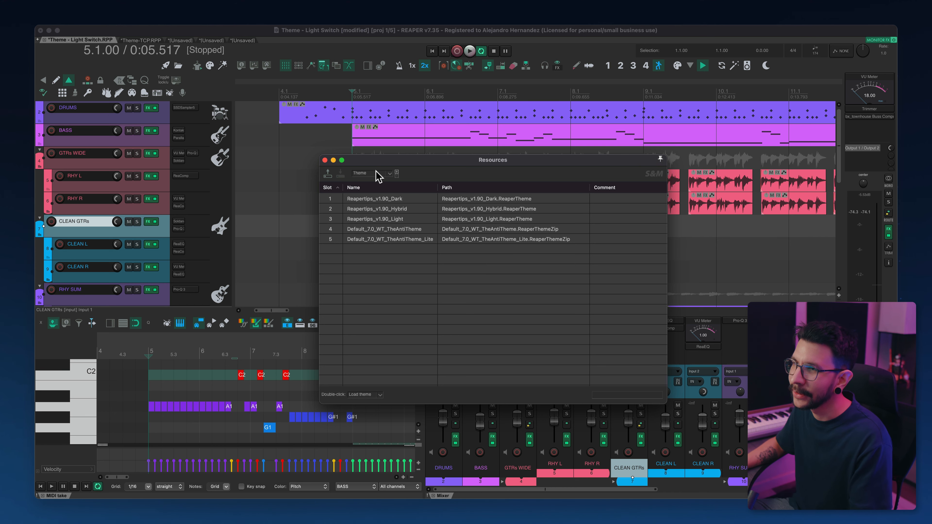
left_click(324, 160)
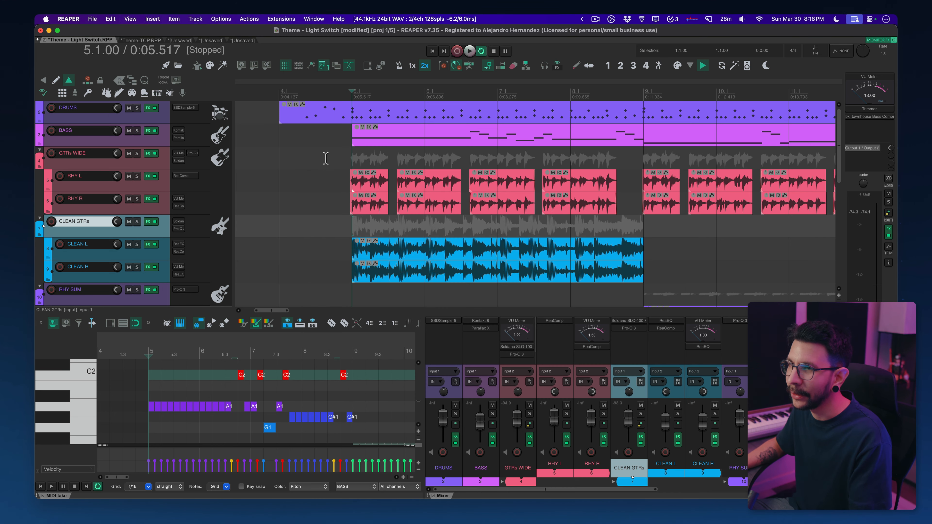
Step: Open the action list and filter it for load theme
left_click(250, 19)
left_click(262, 33)
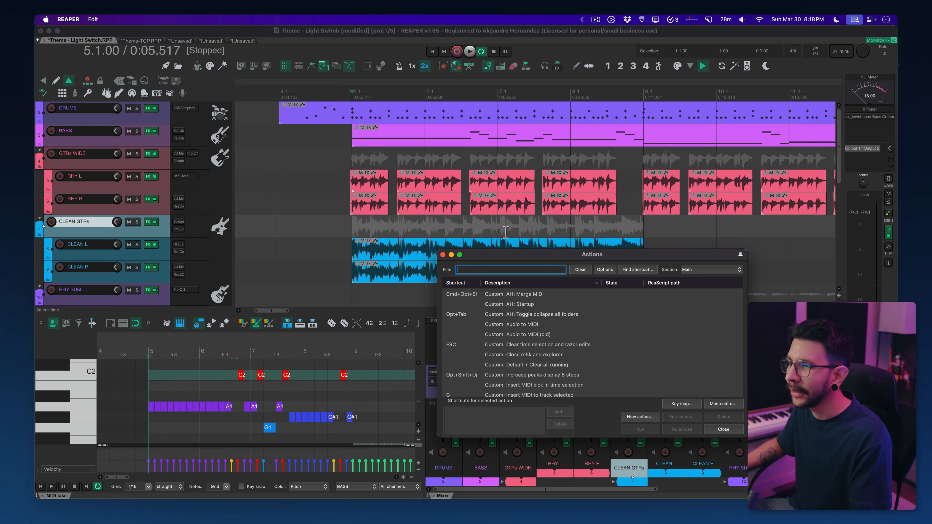
left_click_drag(486, 244, 417, 147)
type("load theme")
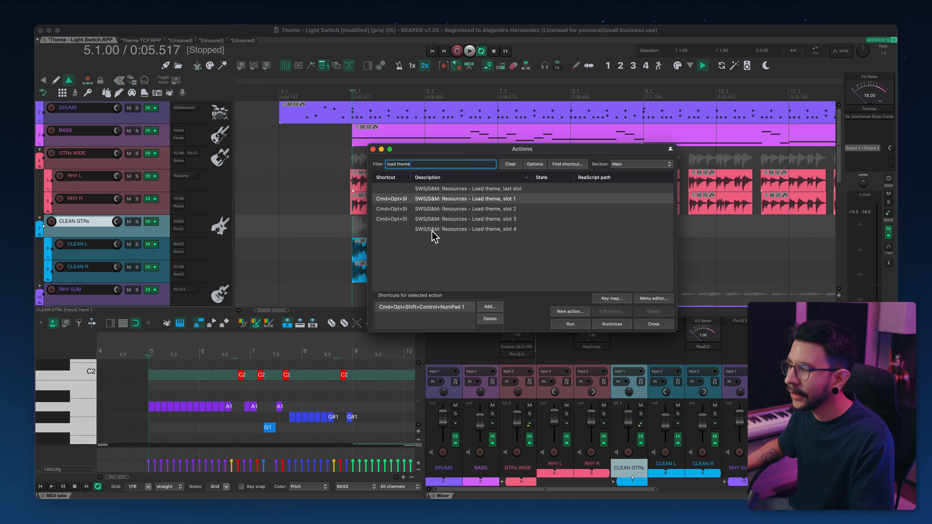
Step: Run the SWS/S&M Resources - Load theme, slot 1 action
left_click(432, 229)
left_click(437, 200, "shift")
left_click(435, 245)
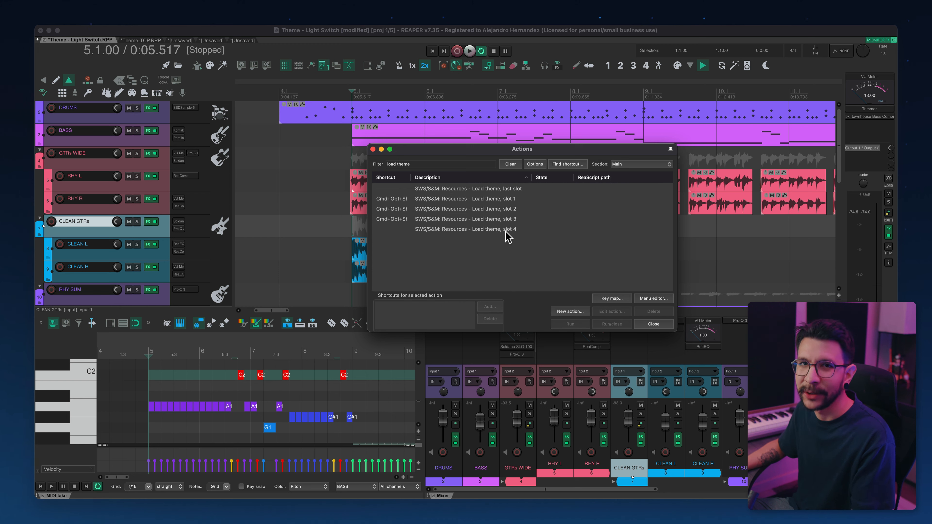
left_click(498, 200)
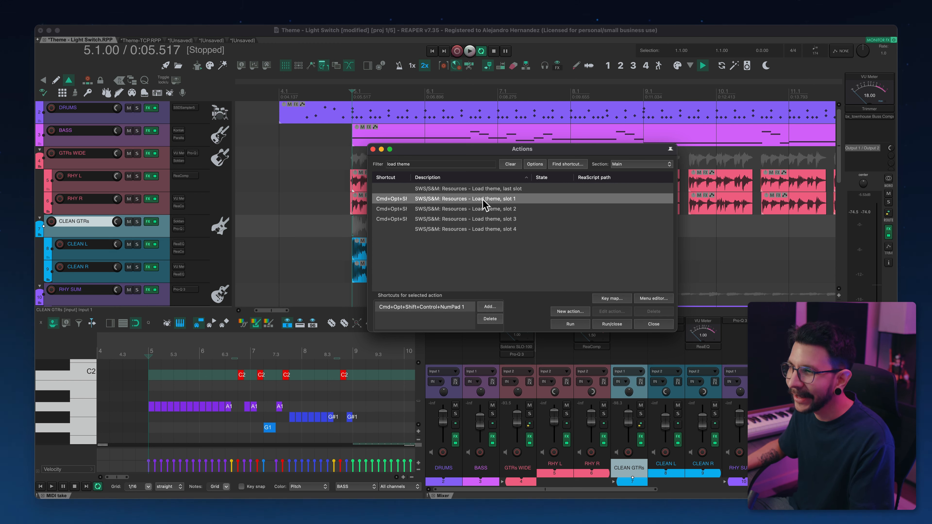
left_click(555, 323)
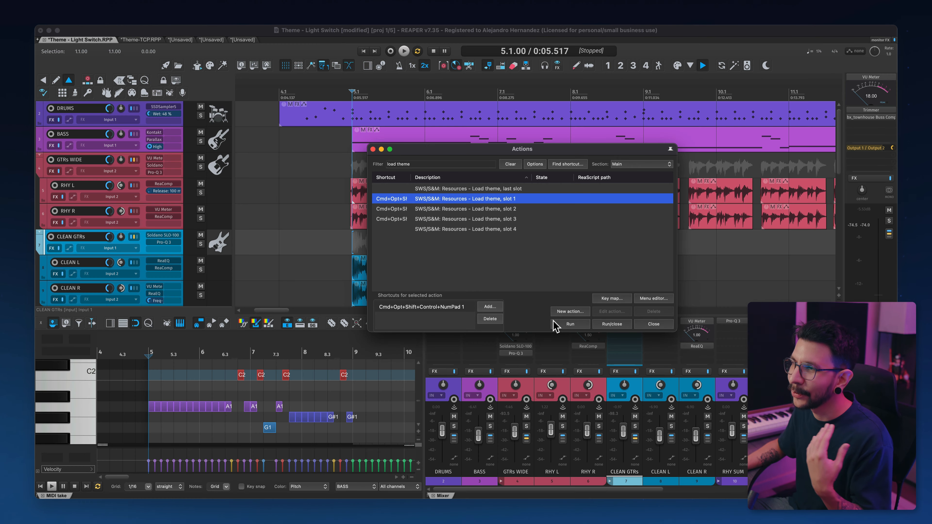
Step: Run the SWS/S&M Resources - Load theme, slot 2 action
left_click(491, 210)
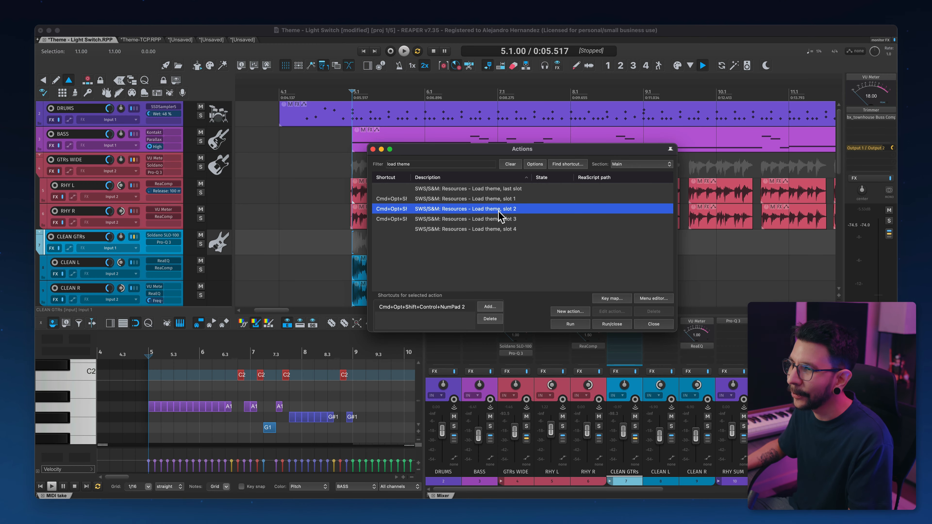
left_click(559, 324)
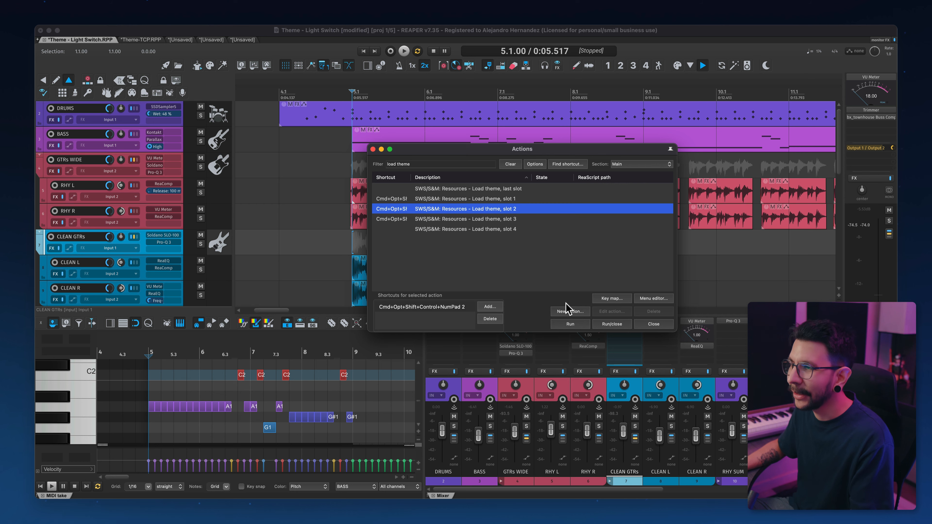
left_click(567, 325)
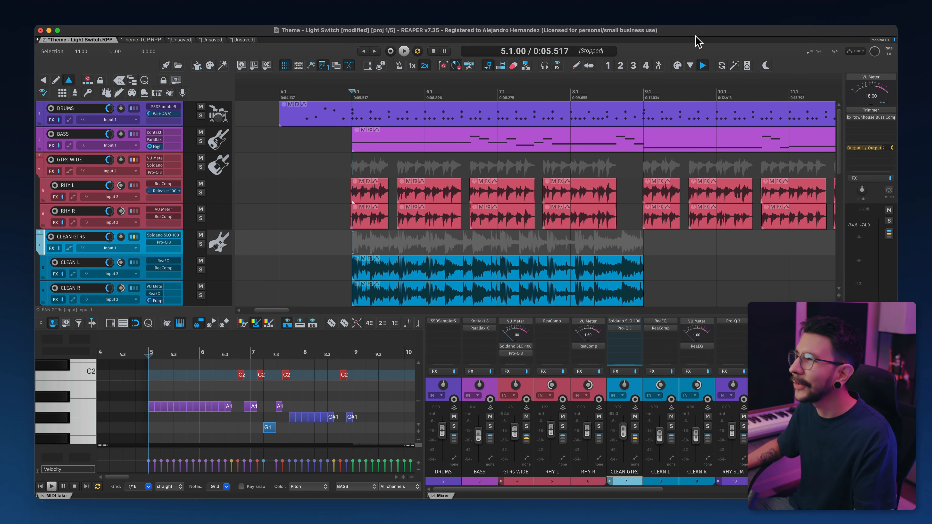
Step: Open the toolbar customization dialog and inspect the Resources load theme slot entries
right_click(787, 67)
left_click(807, 107)
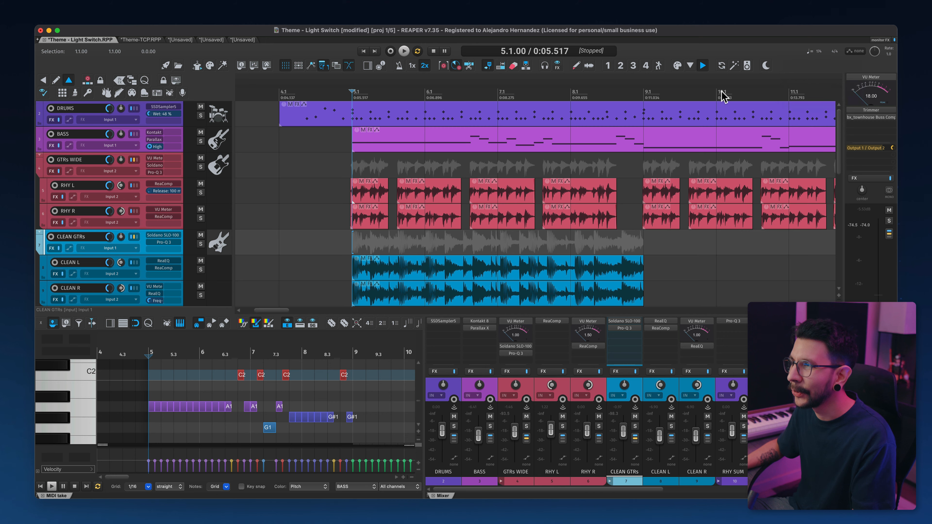
left_click_drag(397, 164, 531, 120)
scroll(437, 217, "down", 10)
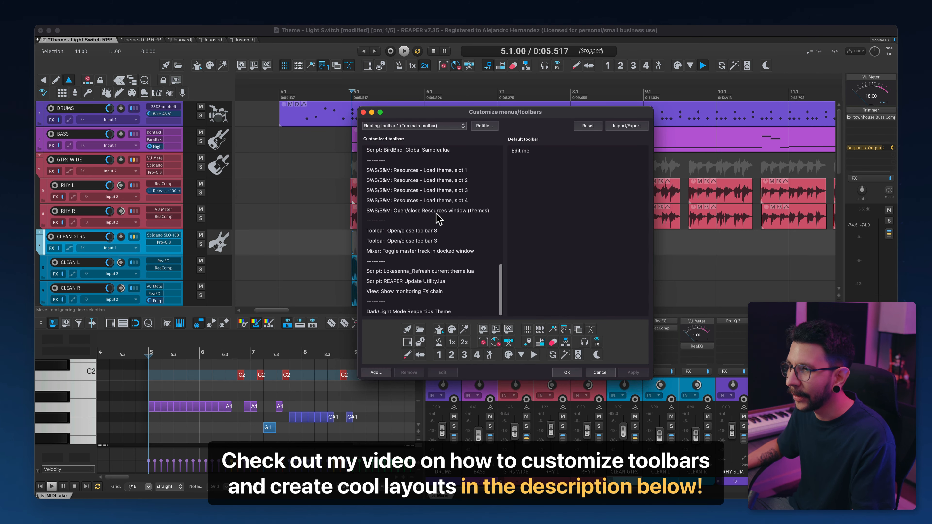
left_click(420, 174)
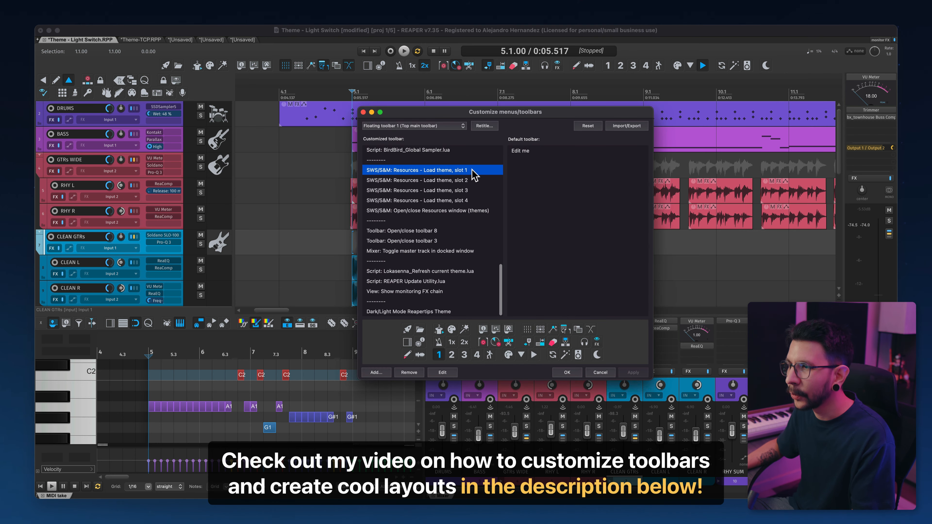
left_click(463, 201)
left_click(463, 180)
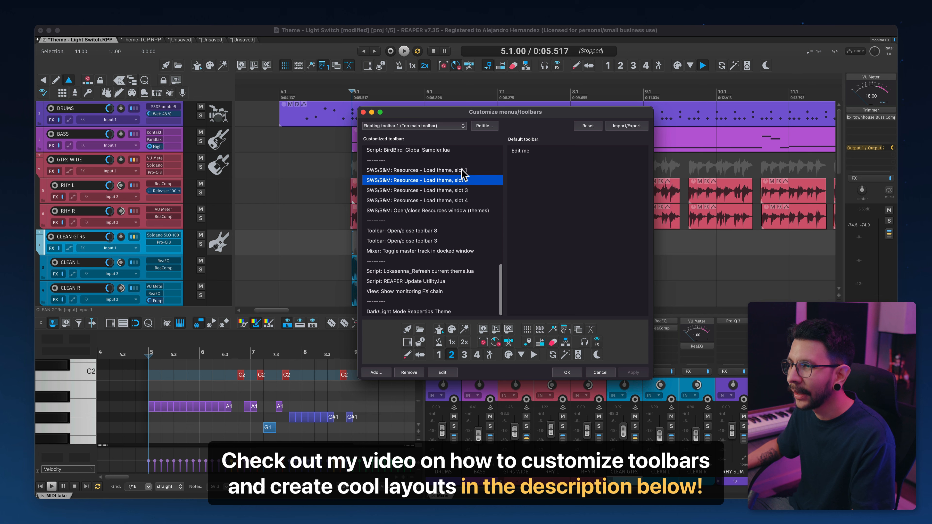
Step: Switch themes using the slot 1, slot 2 and Dark/Light Mode toolbar buttons
left_click(461, 170)
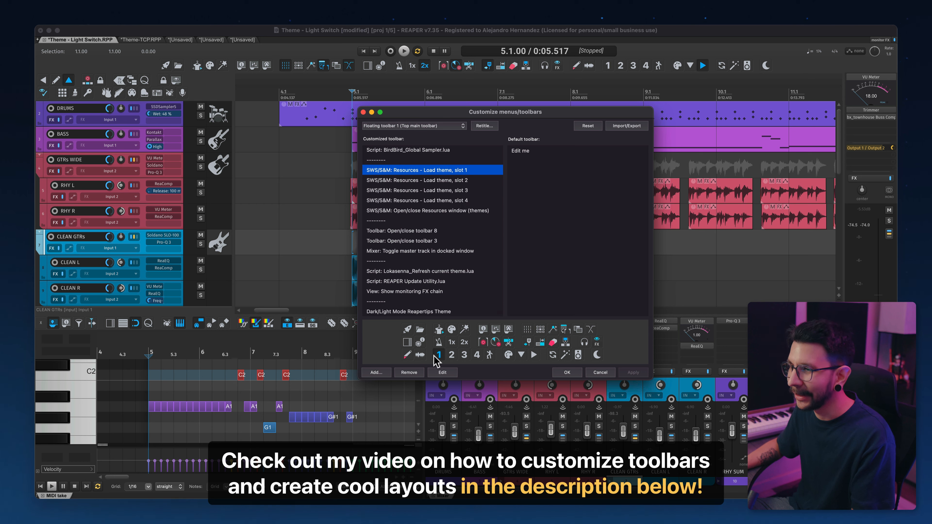
left_click(608, 69)
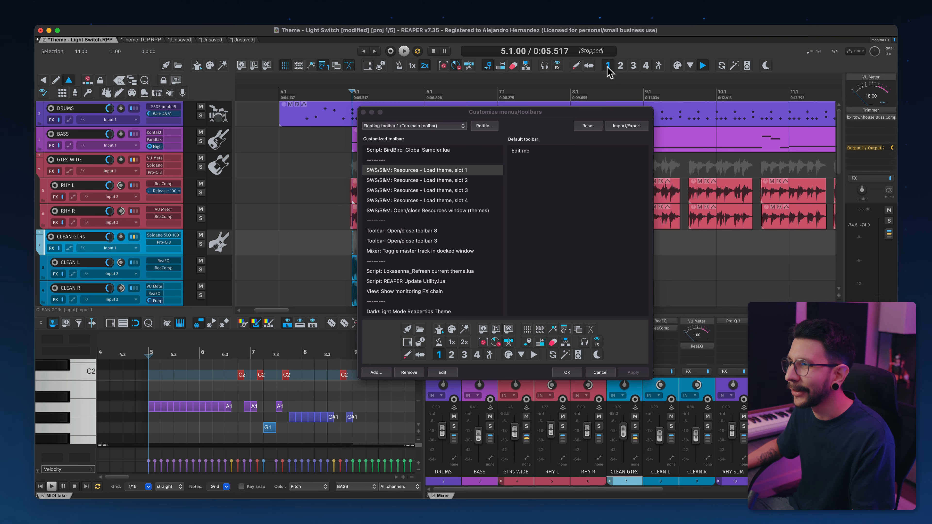
left_click(620, 68)
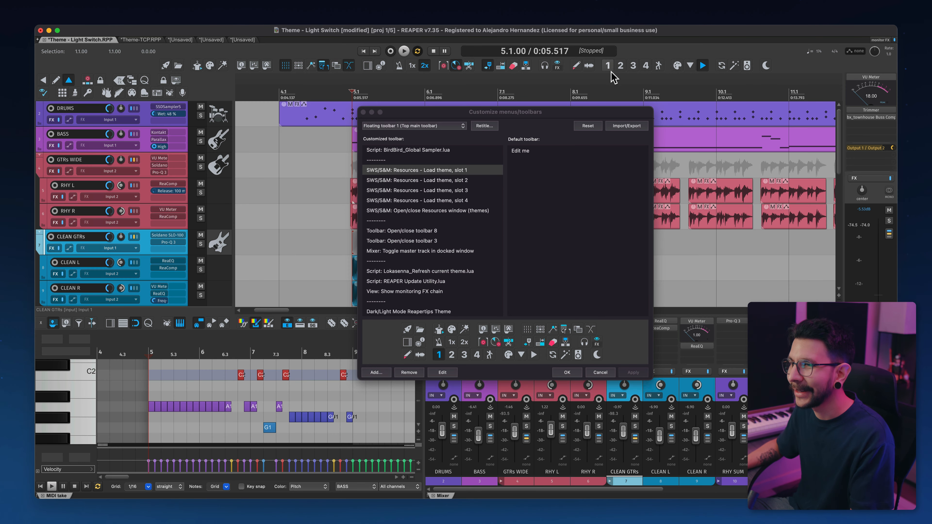
left_click(485, 114)
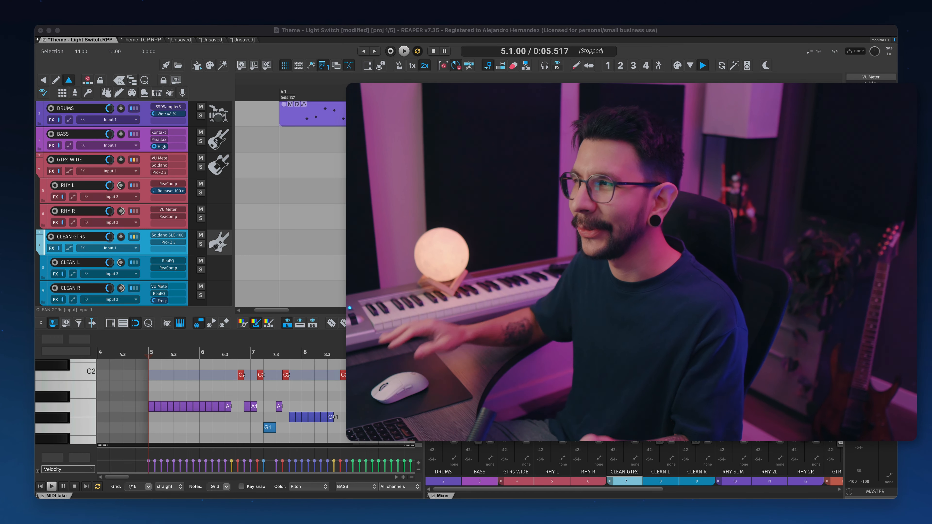
left_click(766, 67)
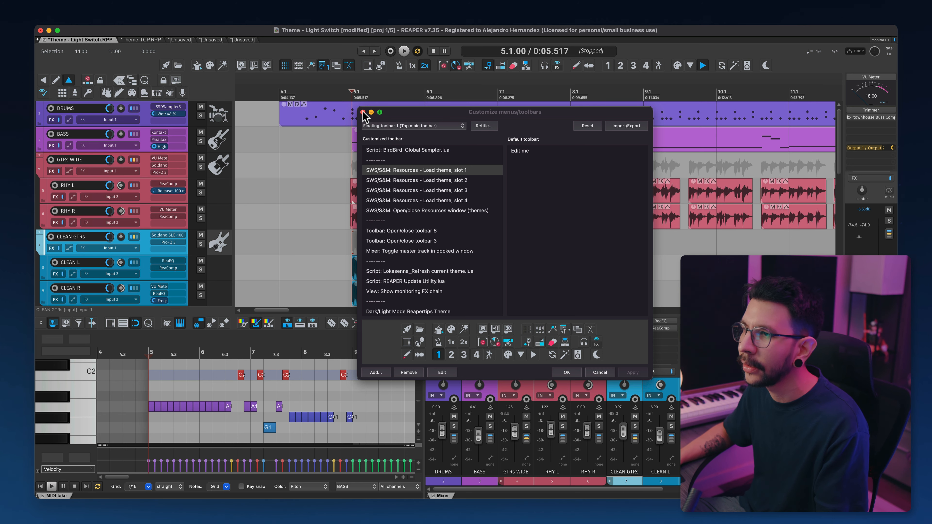
Step: Close the toolbar customization dialog and load theme slot 1 with its toolbar button
left_click(362, 112)
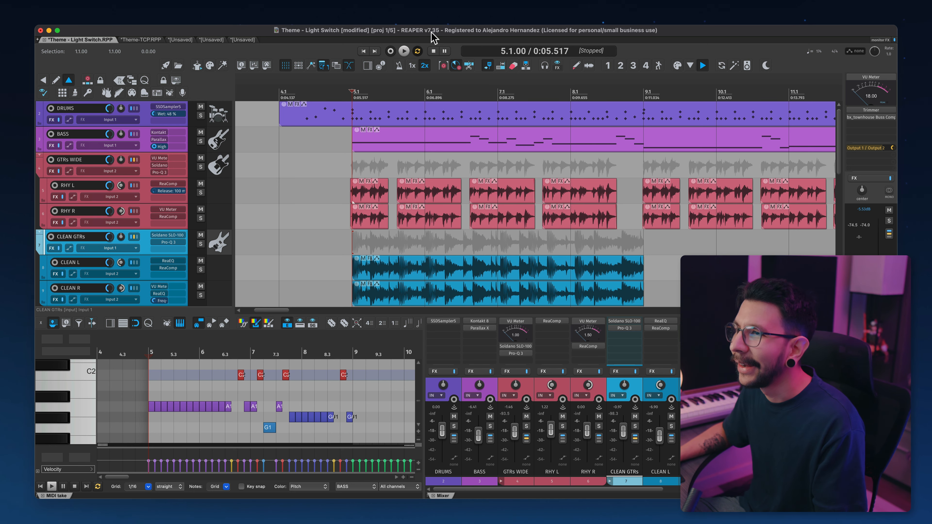
left_click(608, 67)
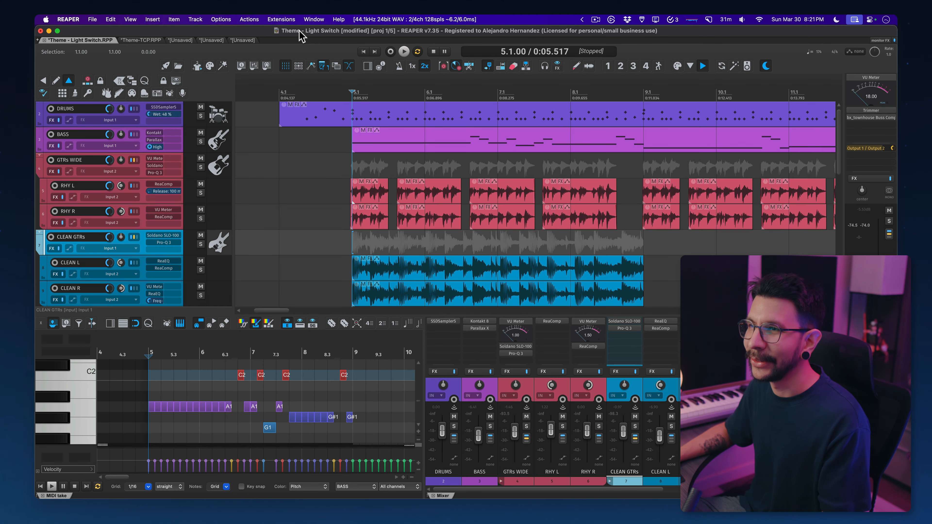
Step: Open the SWS/S&M Cycle Action editor from the extensions
left_click(283, 20)
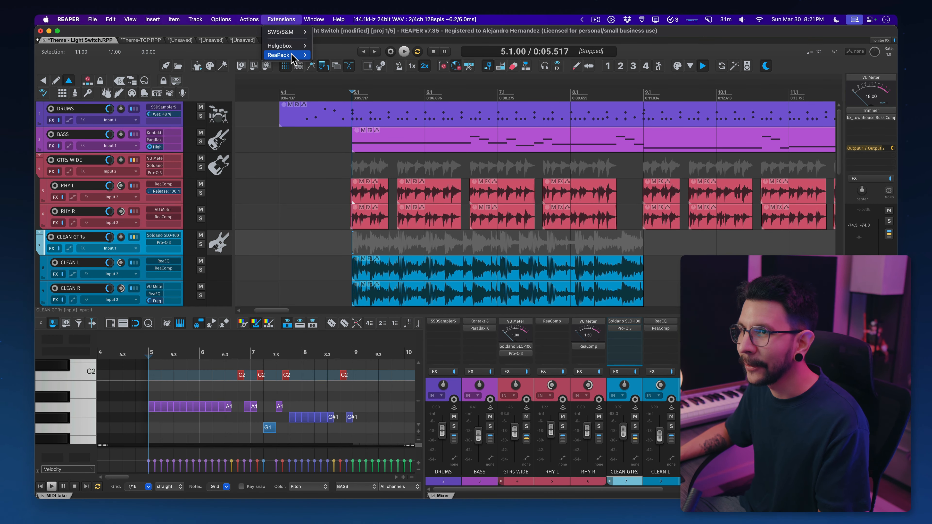
mouse_move(295, 36)
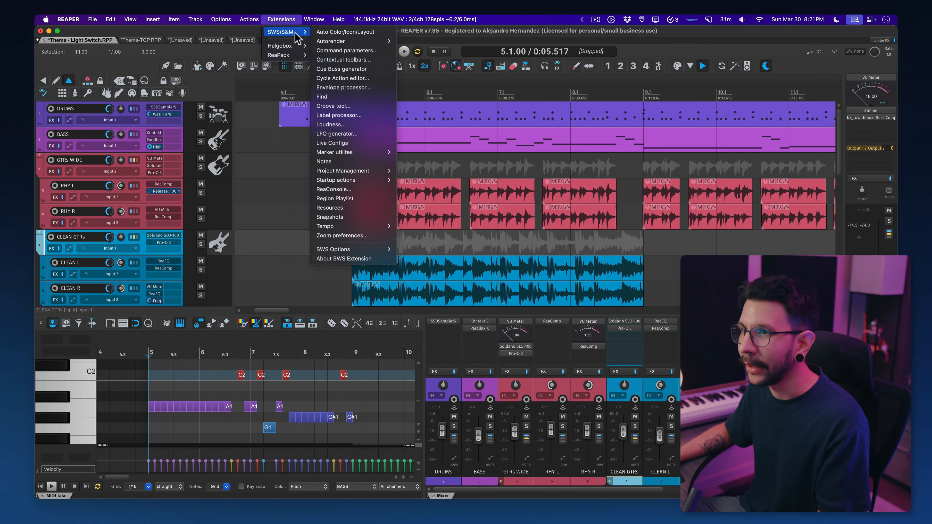
left_click(354, 79)
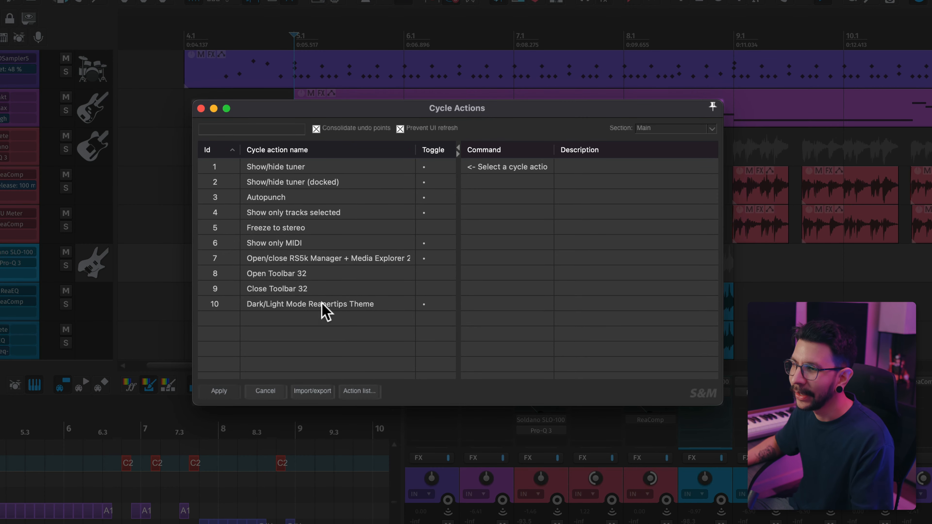
Step: Examine the commands of the Dark/Light Mode Reapertips Theme cycle action
left_click(322, 313)
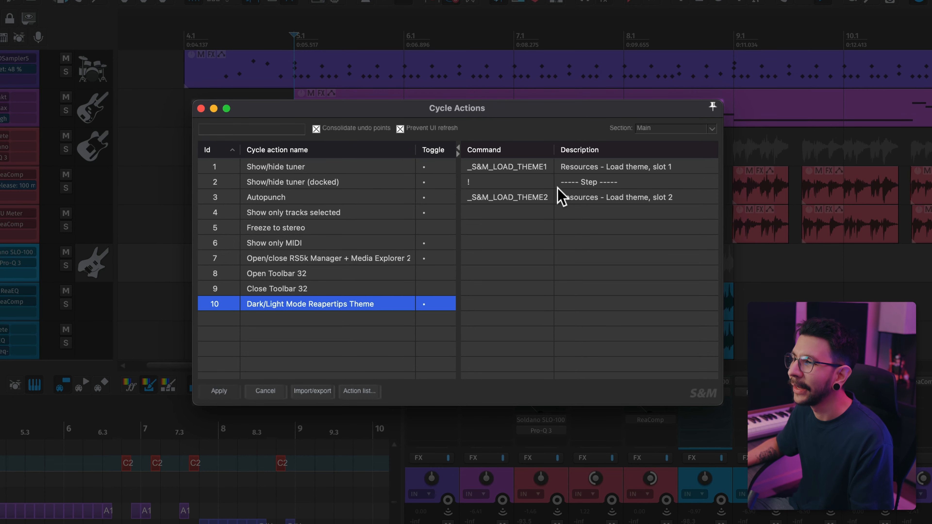
left_click(564, 172)
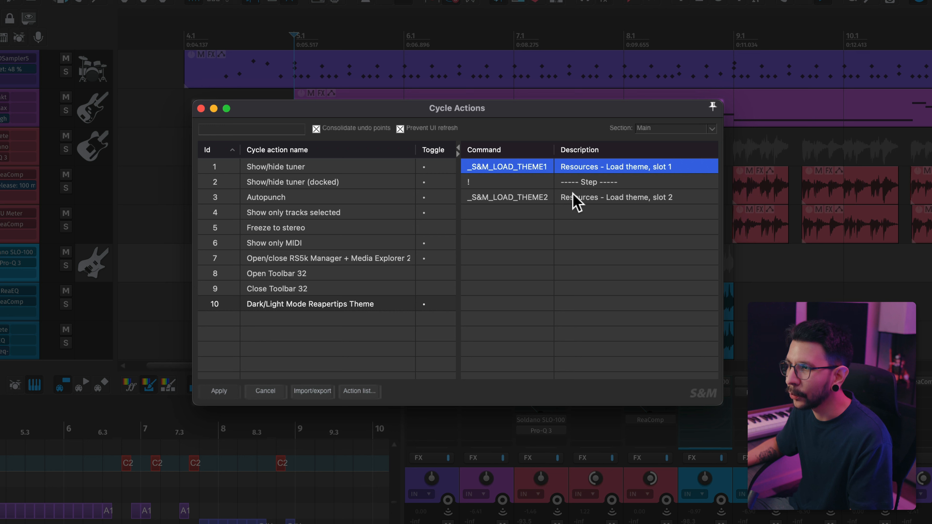
left_click(575, 204)
left_click(577, 171)
left_click(479, 277)
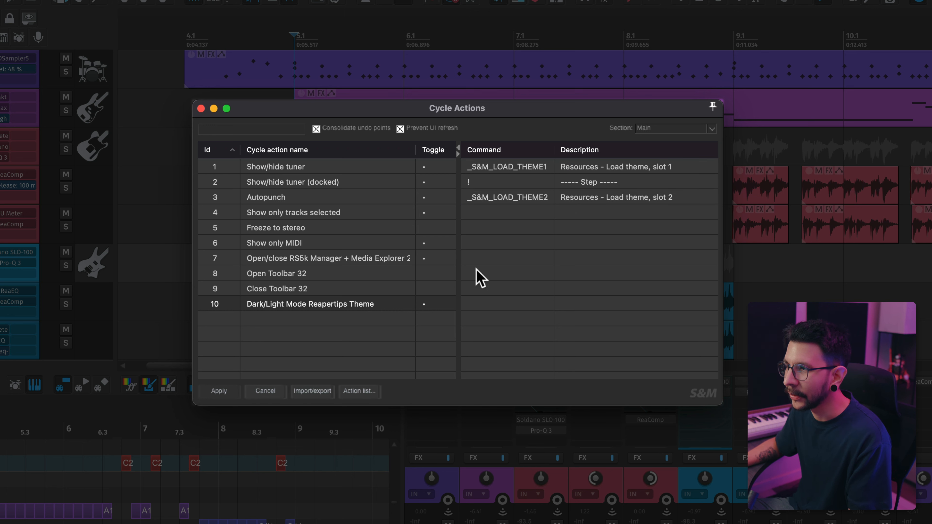
left_click(265, 336)
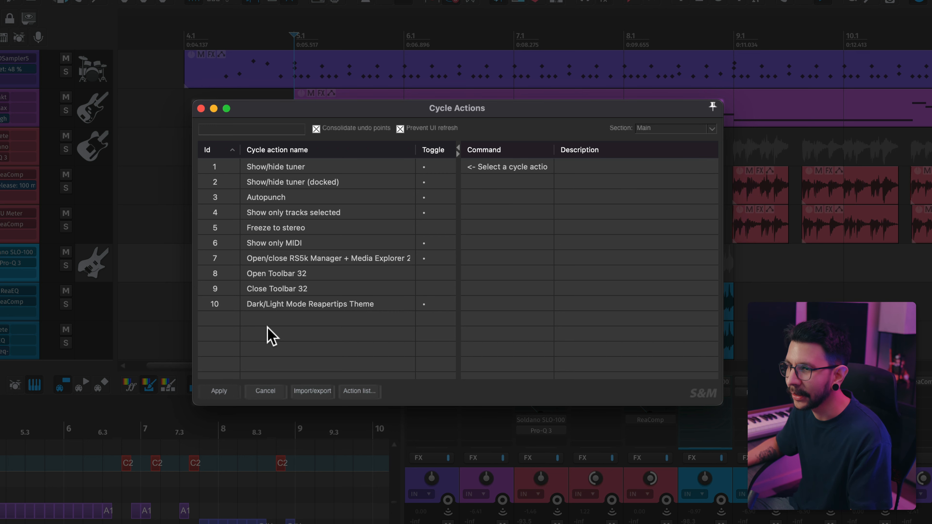
Step: Add a new cycle action named Dark/Light Mode TEST
right_click(270, 322)
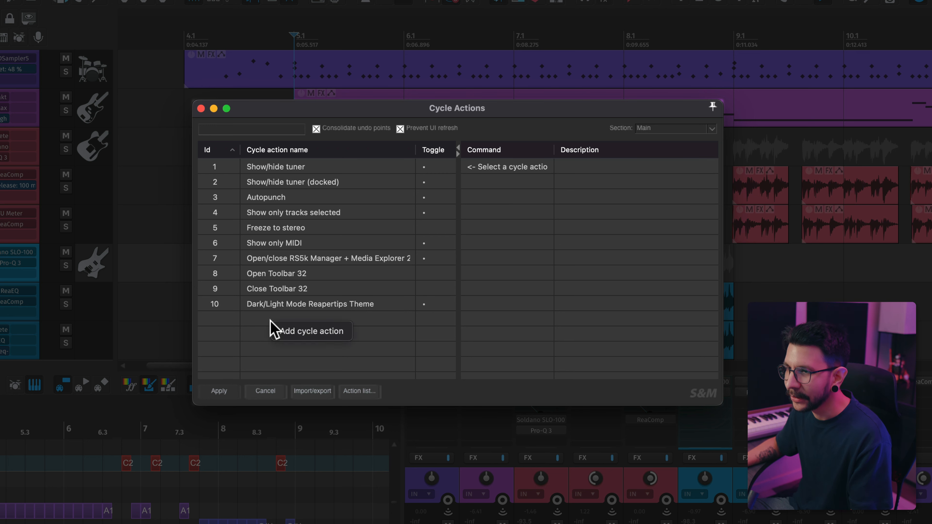
left_click(290, 331)
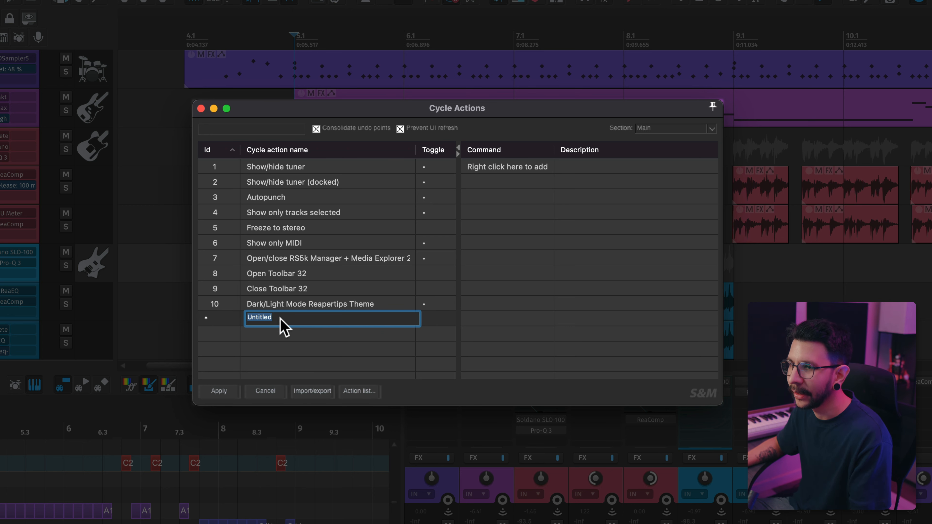
type("d")
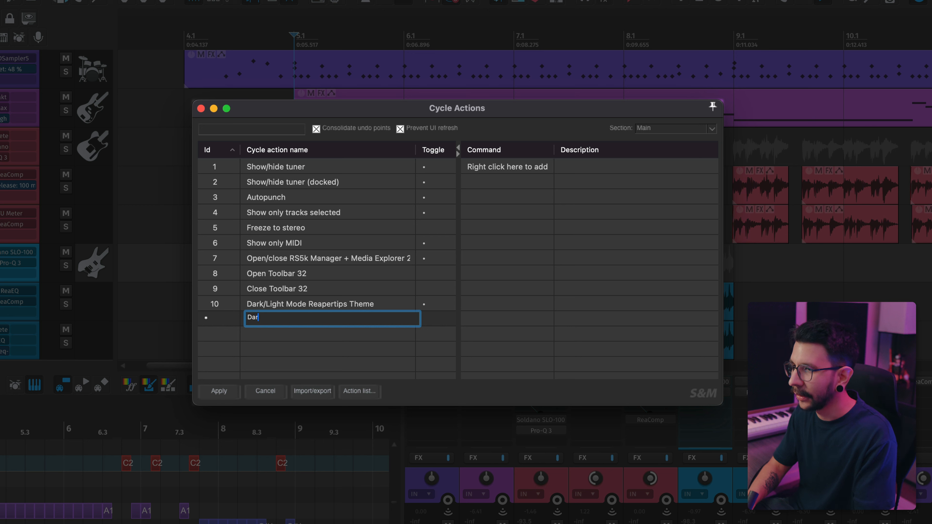
type("ark/Ligh")
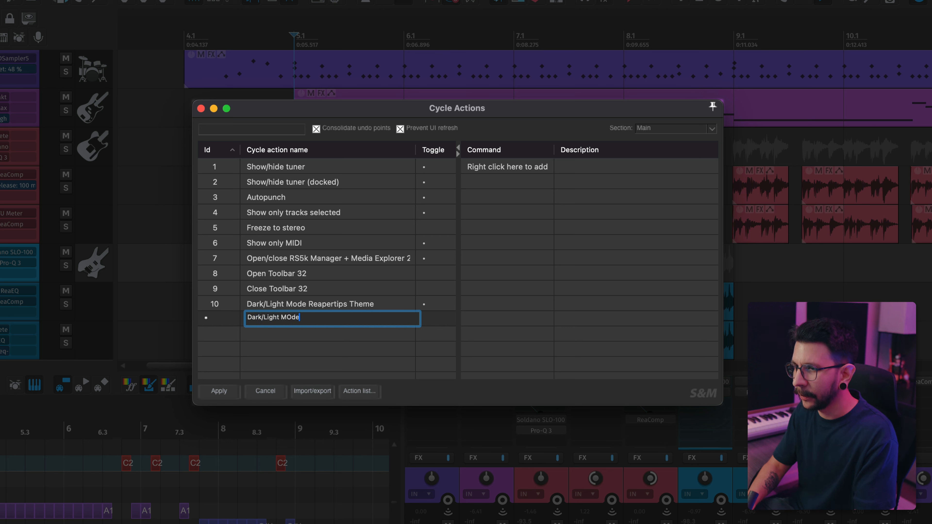
type("t Mode TE")
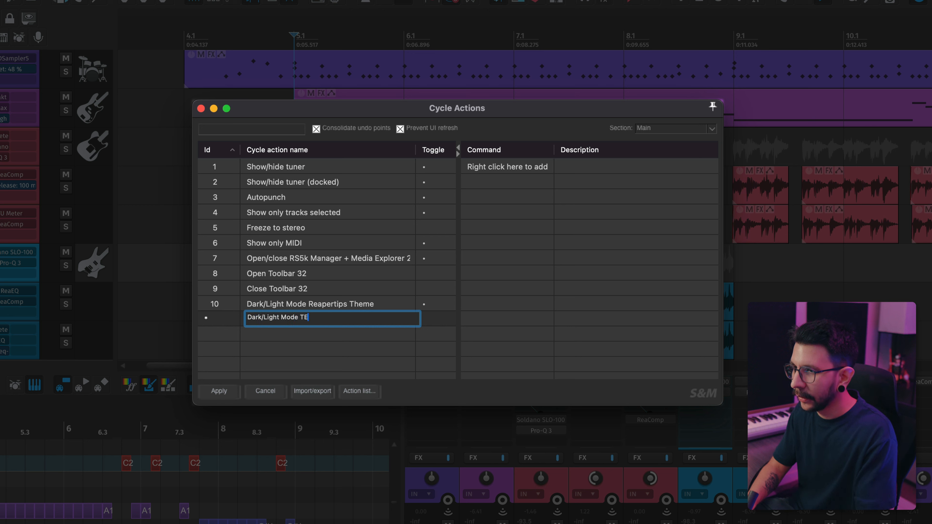
type("ST")
key("Return")
left_click(367, 339)
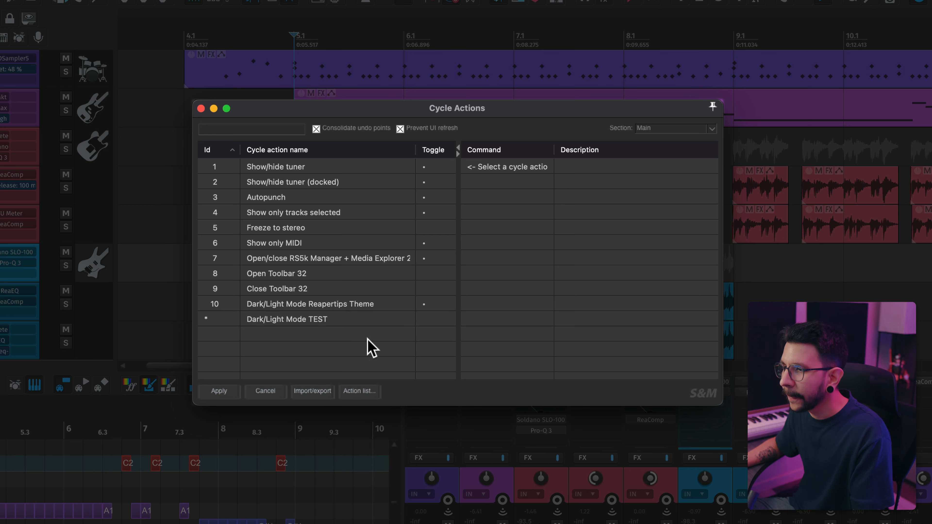
Step: Select the Dark/Light Mode TEST cycle action and open the Actions window beside the editor
left_click(387, 321)
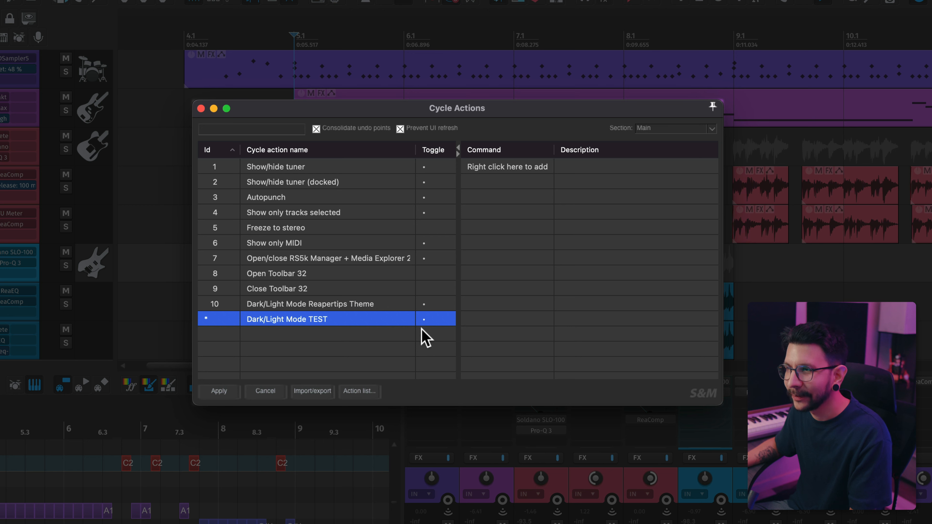
left_click(507, 169)
left_click_drag(491, 125, 358, 137)
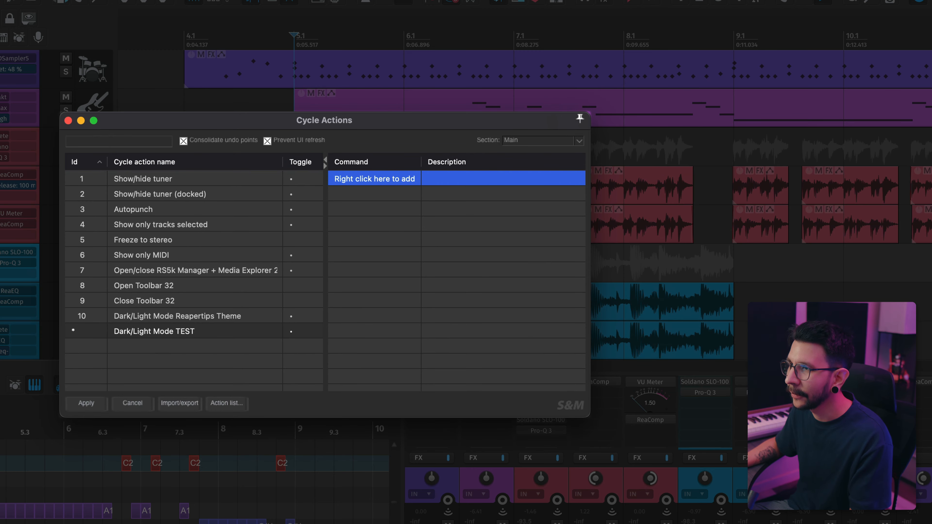
left_click(128, 1)
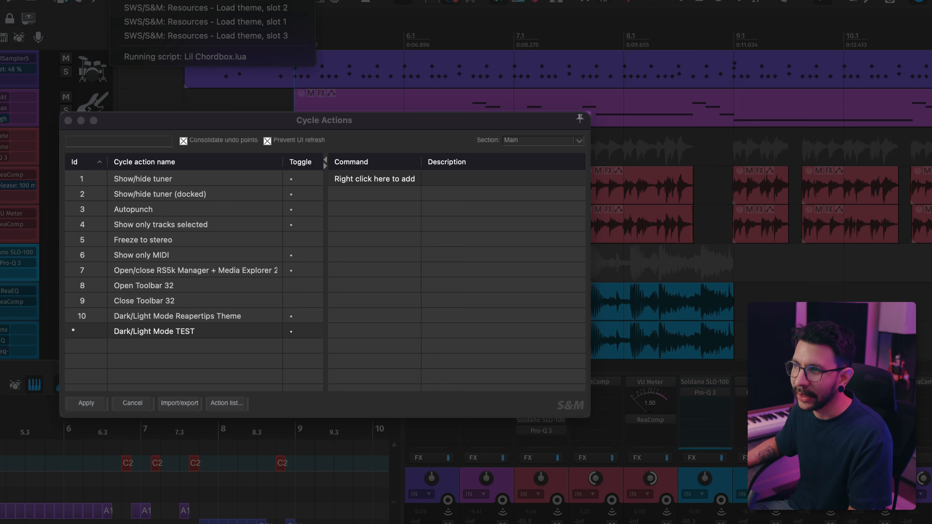
left_click(147, 1)
left_click_drag(372, 130, 618, 147)
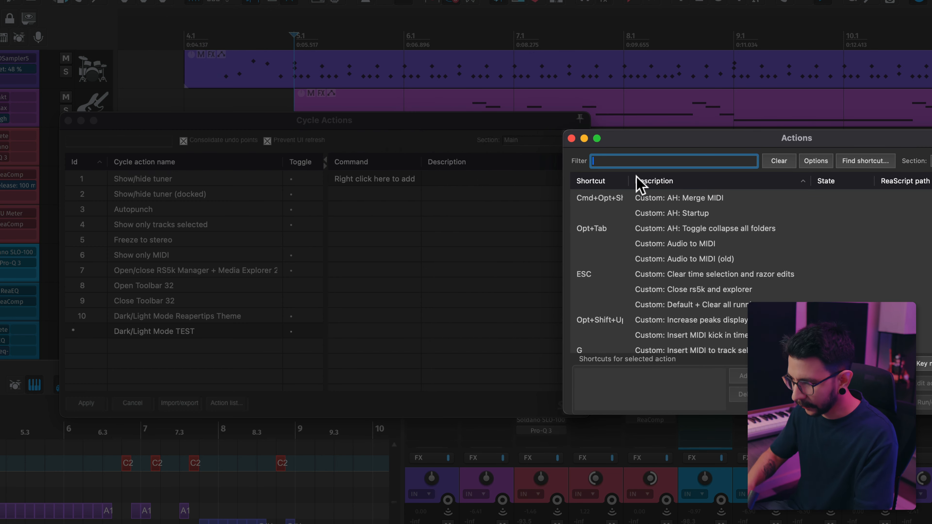
Step: Filter the actions for Load theme and select the Resources - Load theme, slot 1 action
type("Load theme")
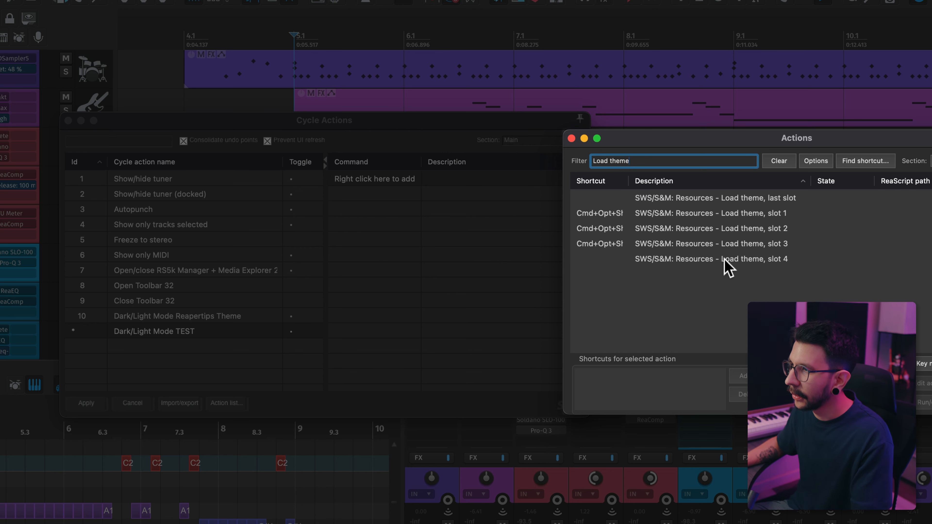
left_click(690, 217)
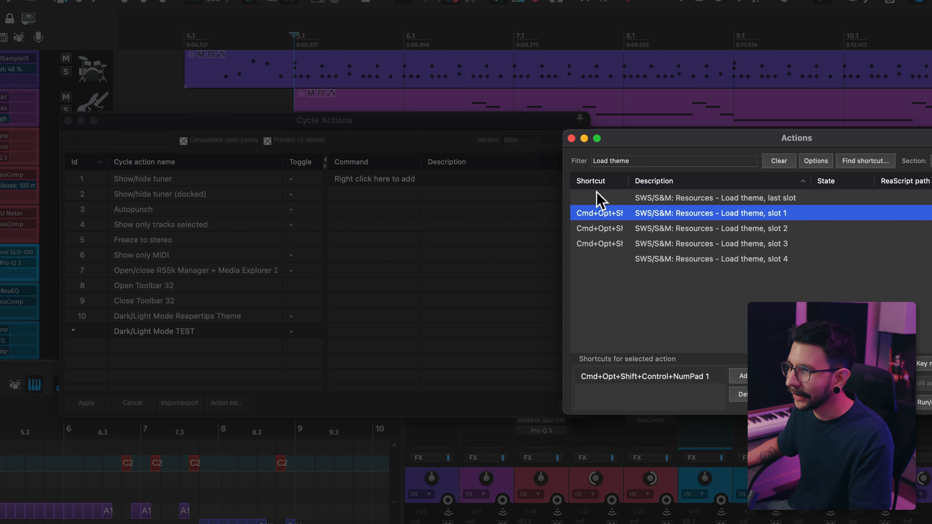
Step: Add the selected Load theme, slot 1 action as the first command of the TEST cycle action
left_click(466, 141)
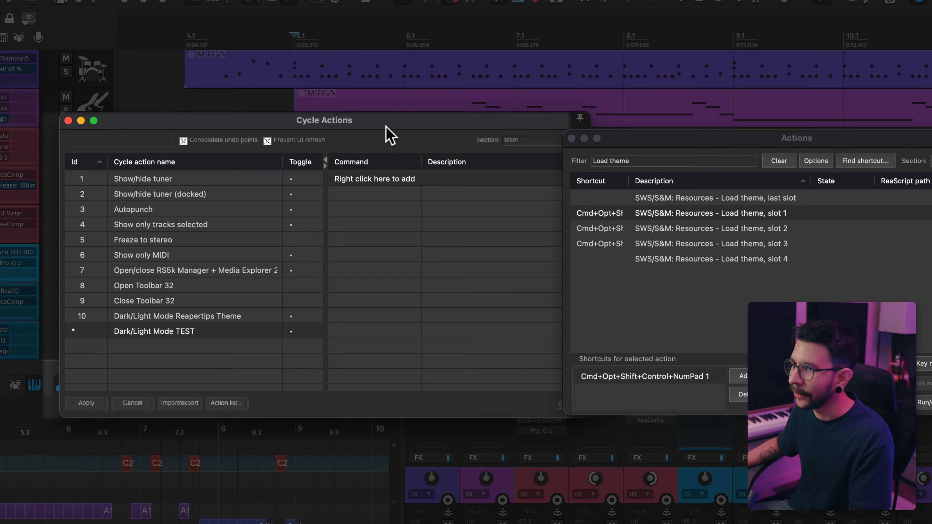
left_click_drag(385, 124, 368, 123)
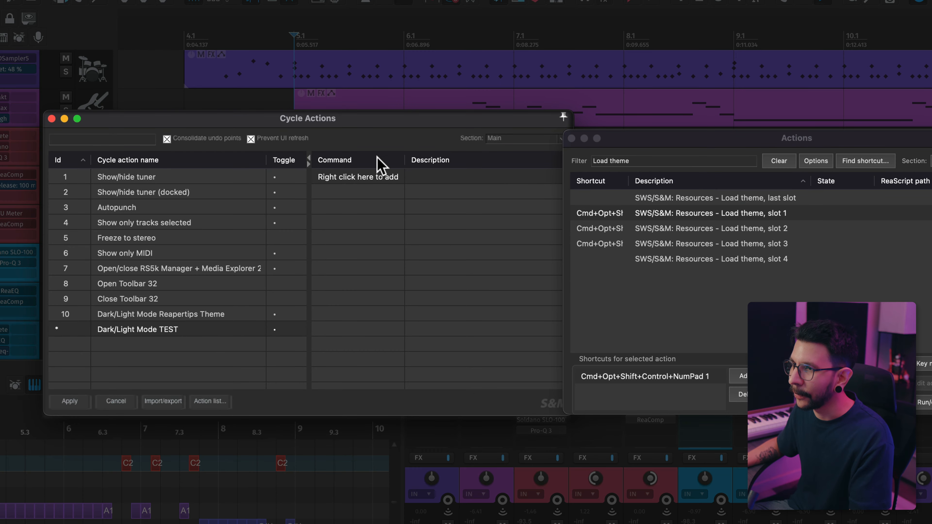
right_click(373, 180)
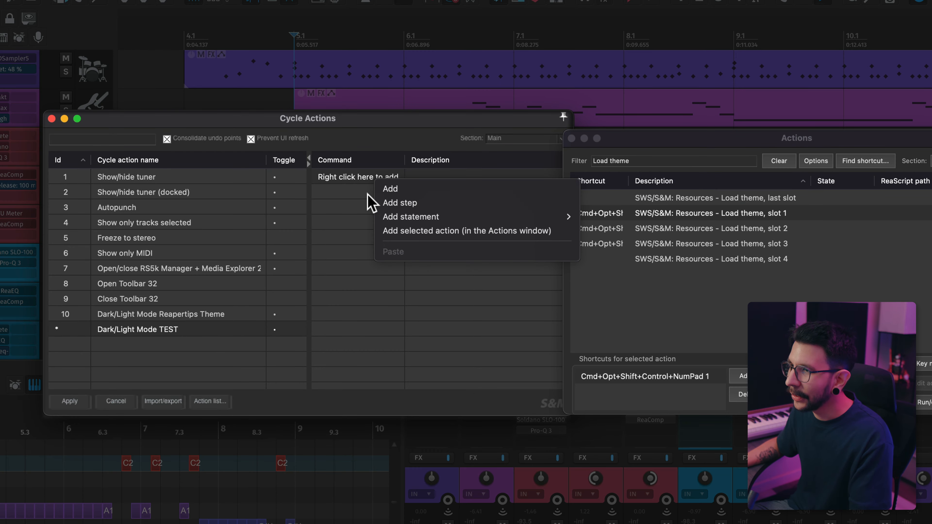
left_click(368, 190)
right_click(367, 178)
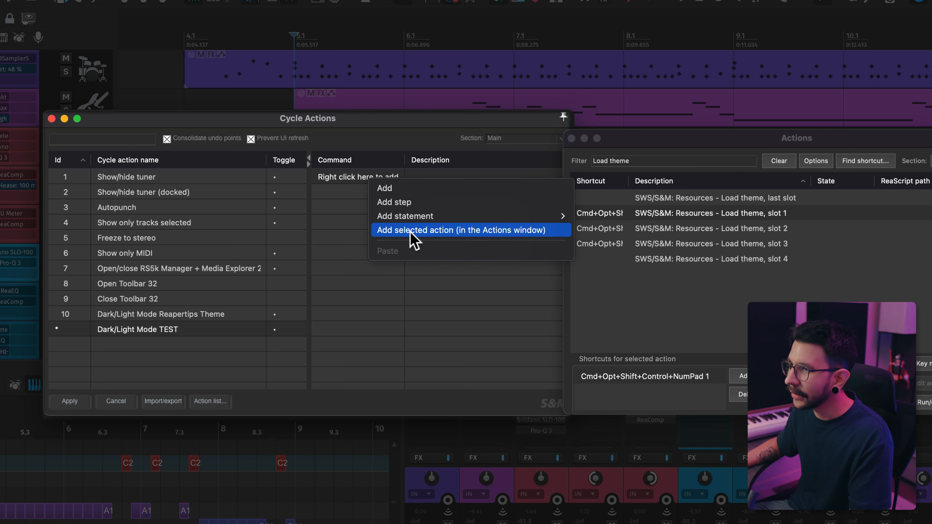
left_click(422, 235)
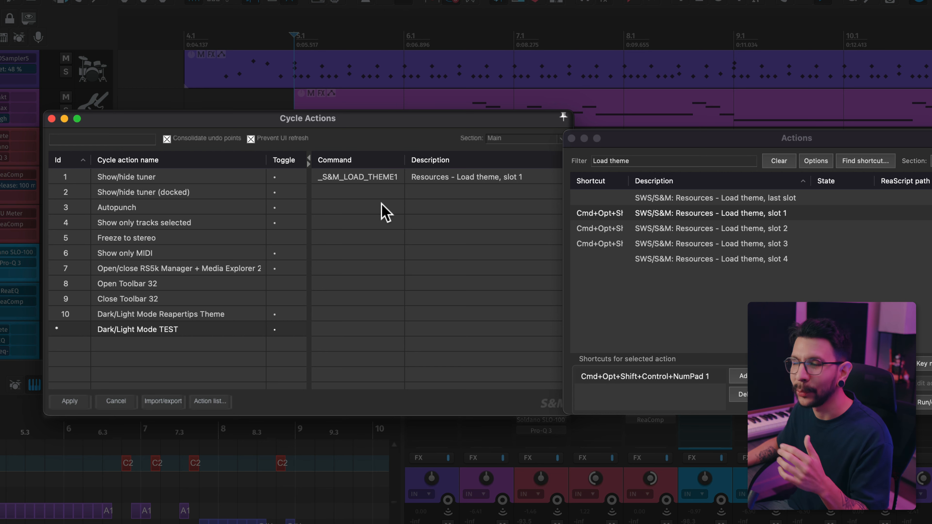
Step: Add a step after the slot 1 command in the TEST cycle action
right_click(393, 190)
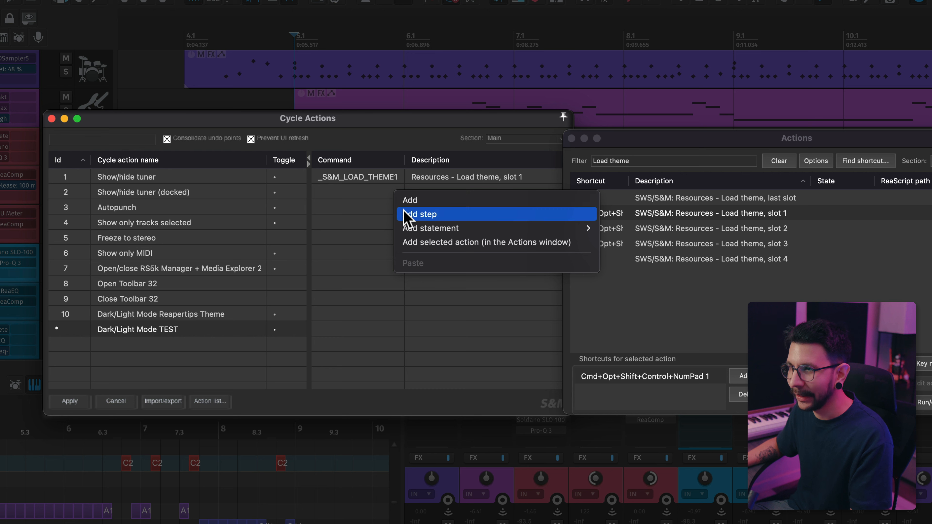
left_click(418, 215)
key("Return")
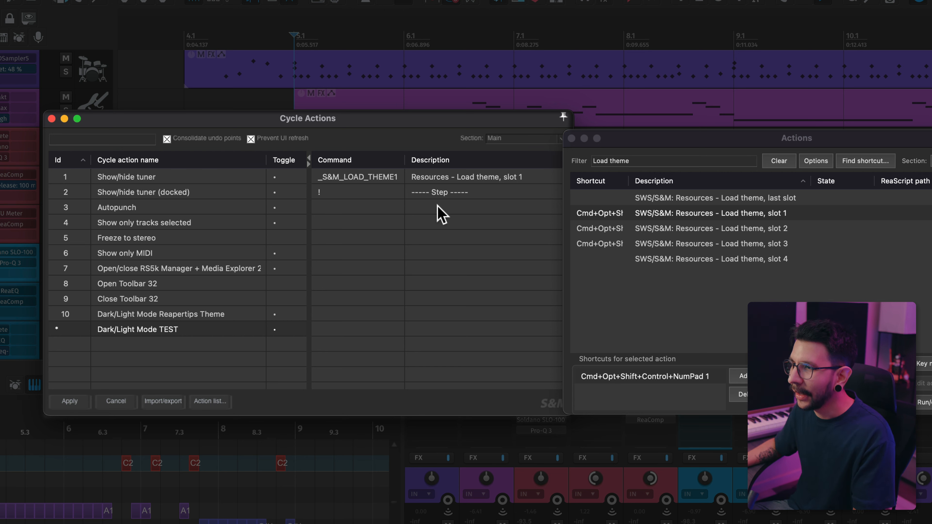
Step: Add the Resources - Load theme, slot 2 action after the step in the TEST cycle action
left_click(709, 232)
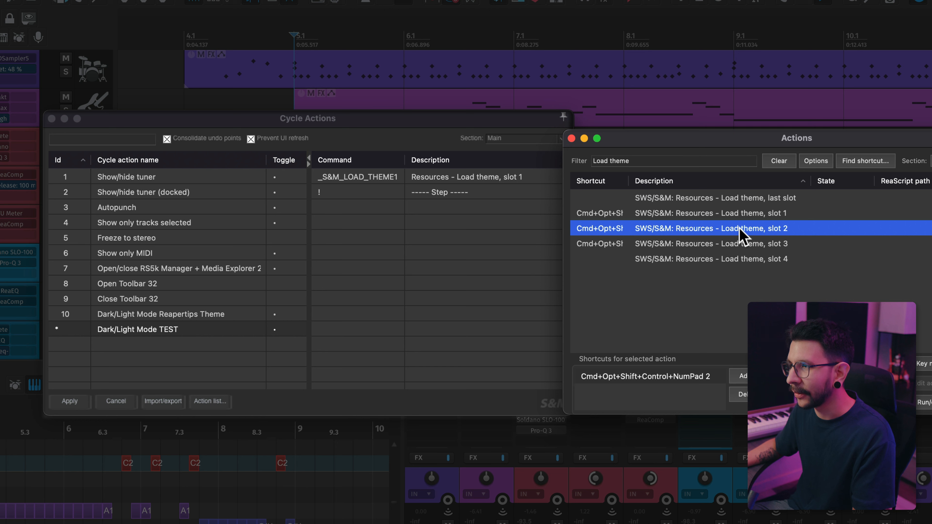
left_click(451, 207)
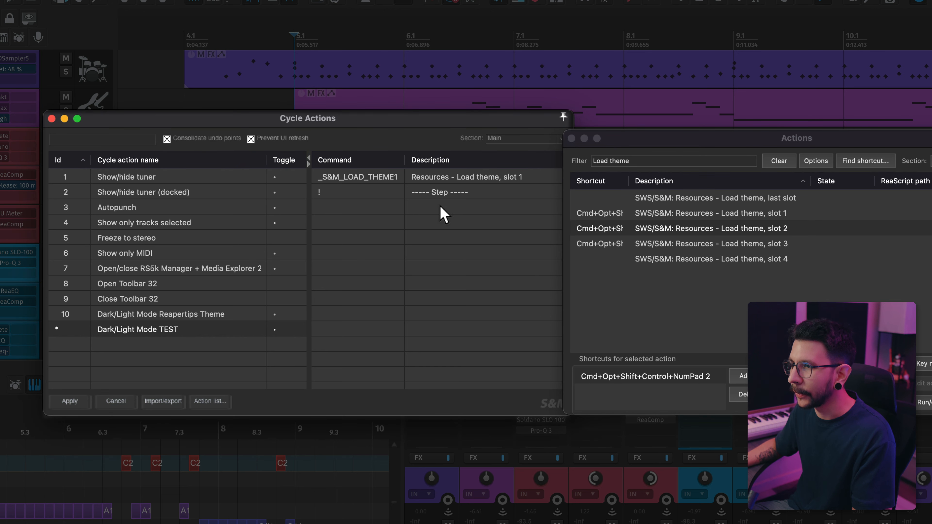
right_click(443, 214)
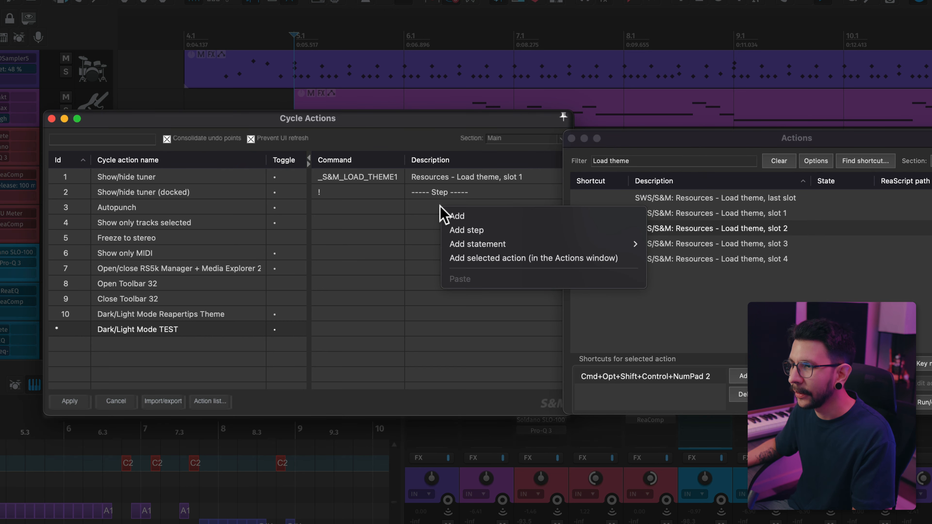
left_click(474, 258)
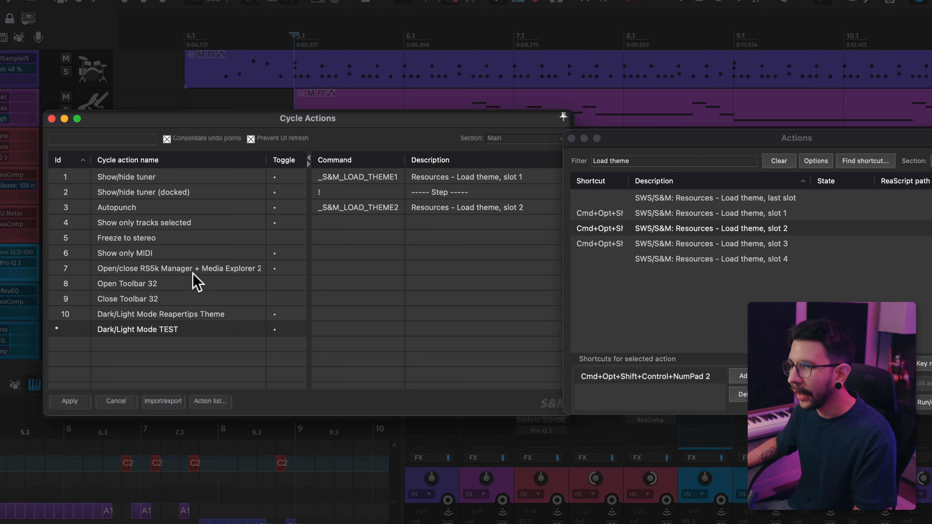
Step: Browse the other existing cycle actions to examine their command lists
left_click(202, 270)
left_click(209, 254)
left_click(211, 238)
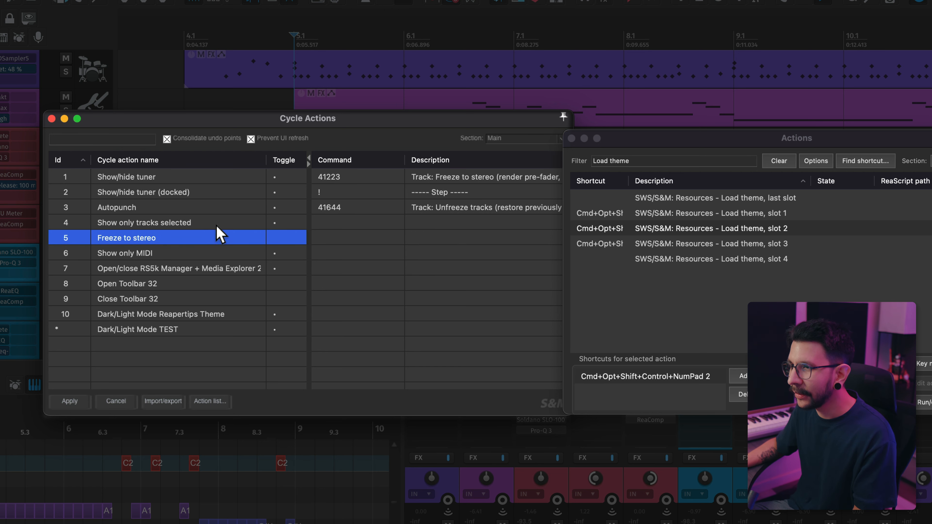
left_click(220, 223)
left_click(221, 206)
left_click(223, 192)
left_click(231, 182)
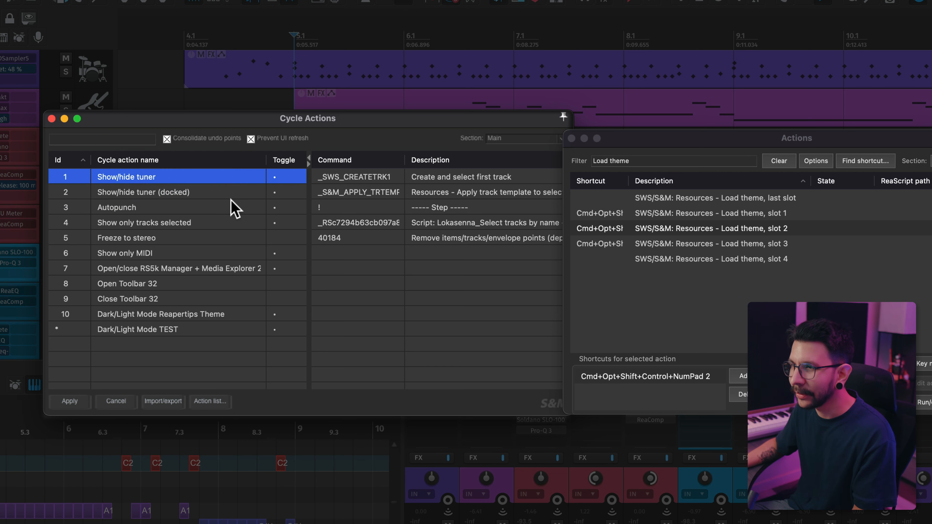
left_click(230, 207)
left_click(226, 238)
left_click(201, 207)
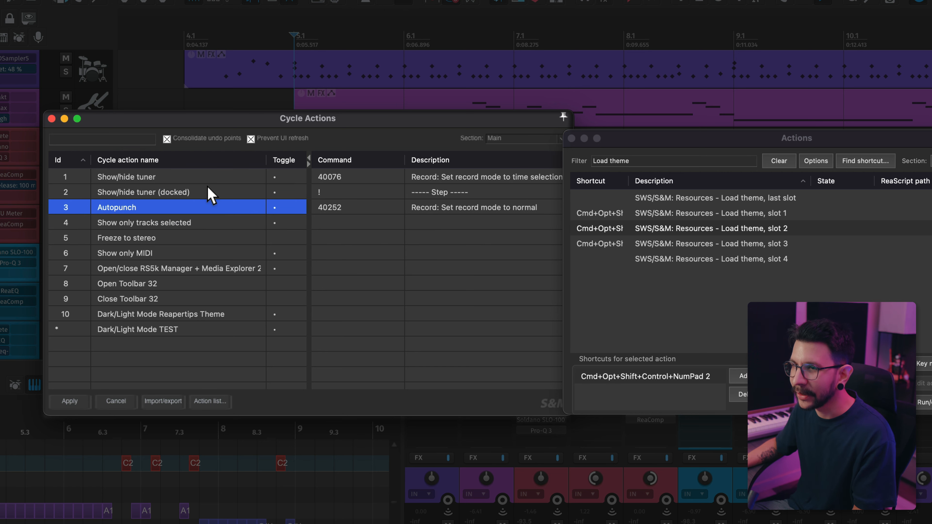
left_click(217, 179)
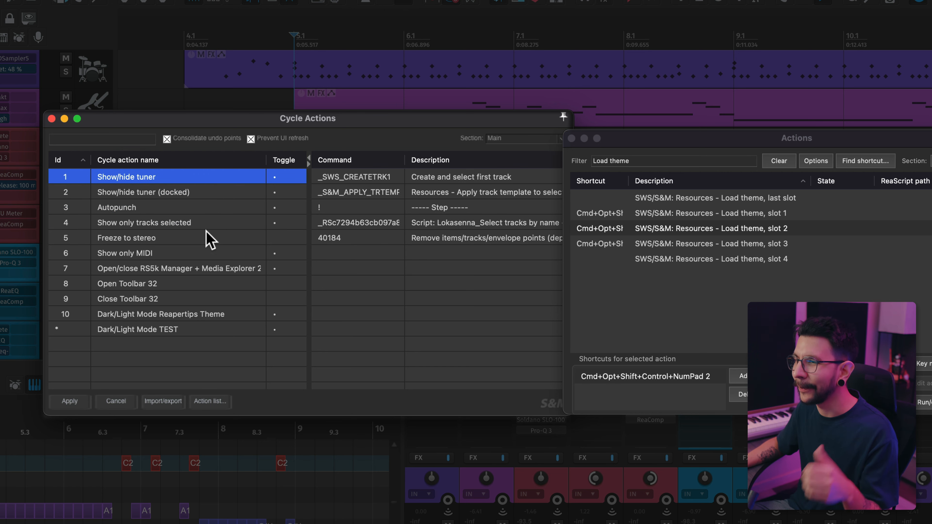
left_click(223, 193)
left_click(225, 208)
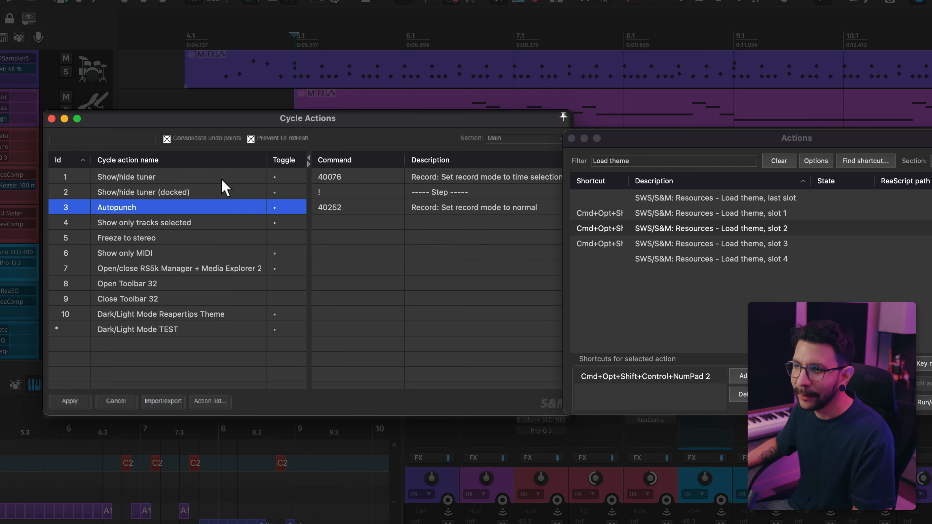
left_click(278, 178)
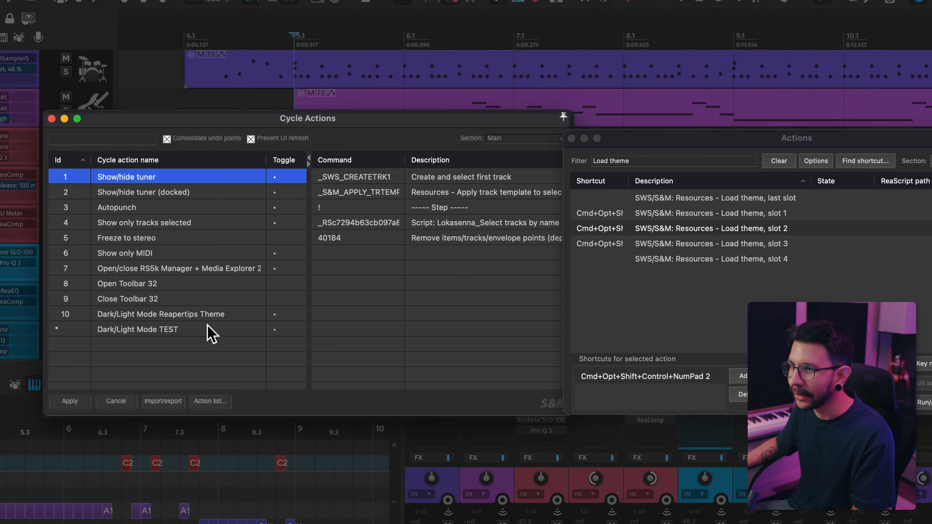
Step: Apply the cycle action changes and select Dark/Light Mode TEST in the Actions list filtered by Dark TEST
left_click(212, 329)
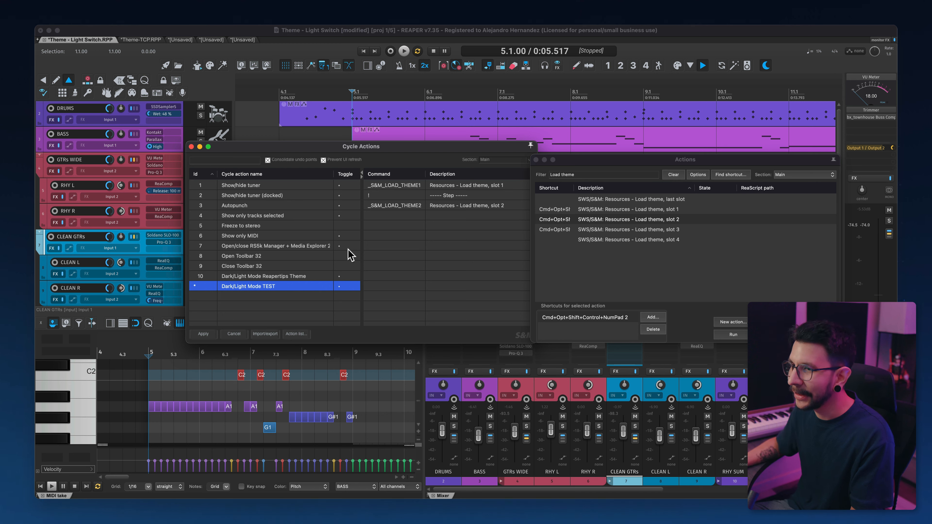
left_click(209, 333)
left_click(610, 175)
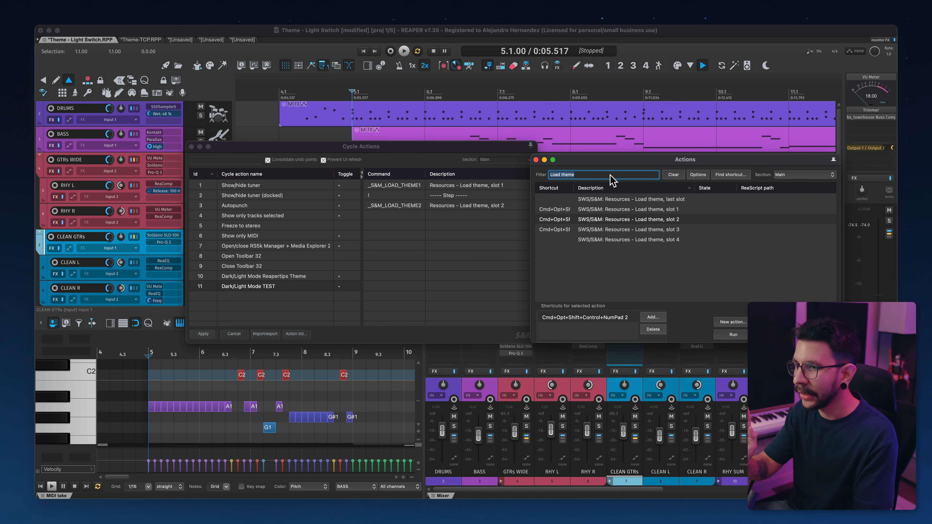
type("Dark")
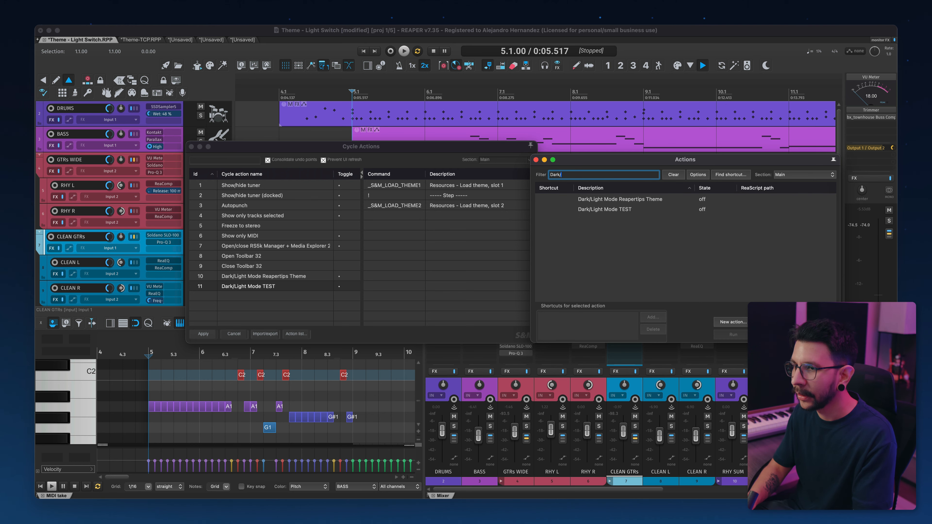
type(" TEST")
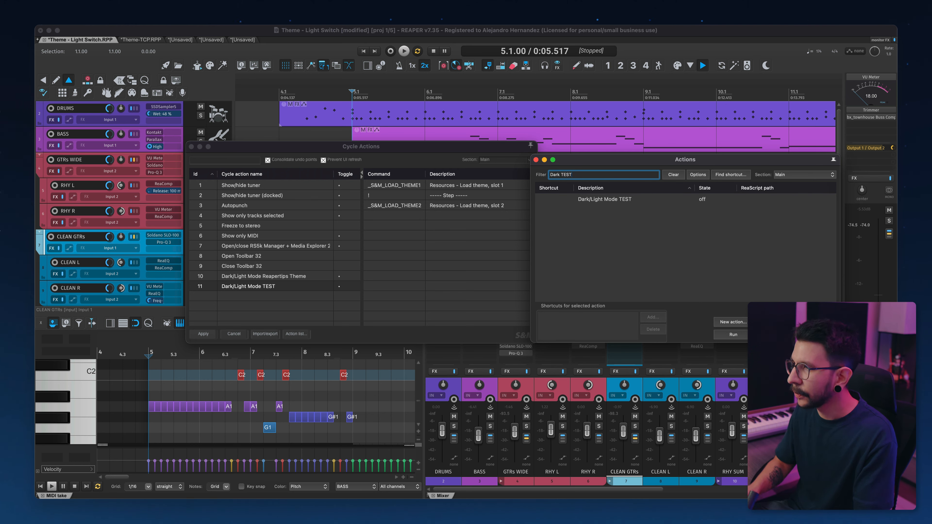
left_click(636, 198)
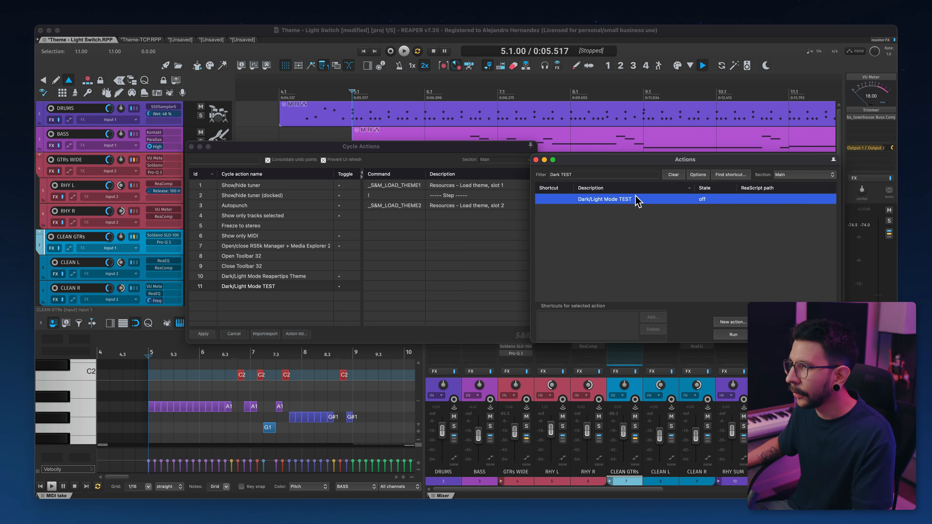
Step: Run the Dark/Light Mode TEST action several times to toggle between the two themes
left_click(732, 335)
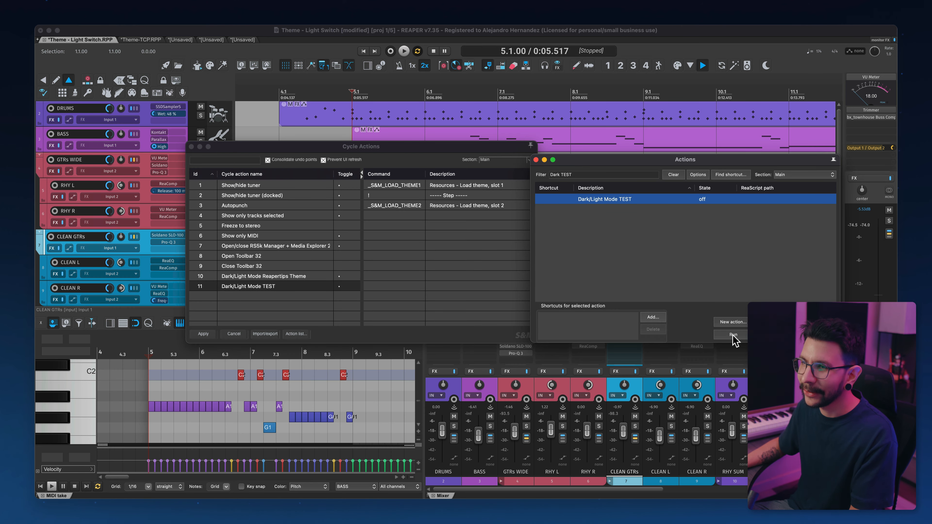
left_click(191, 147)
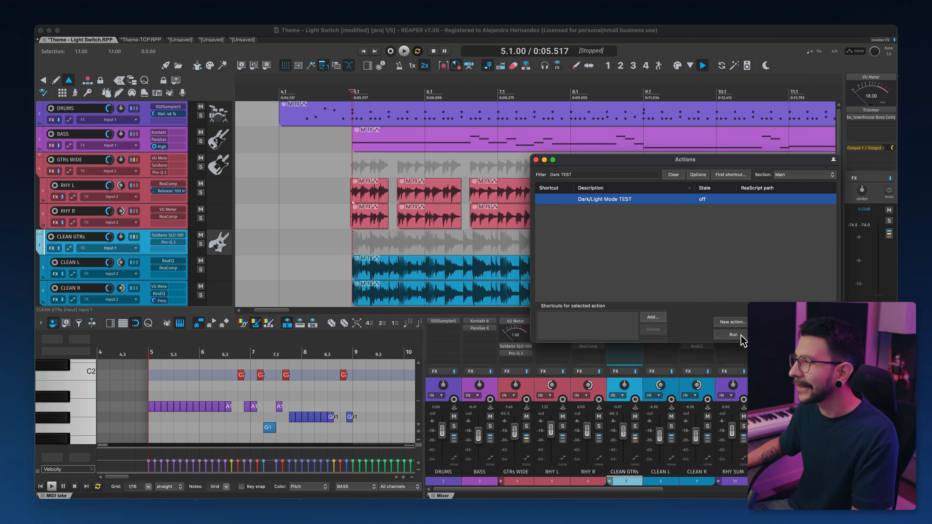
double_click(702, 204)
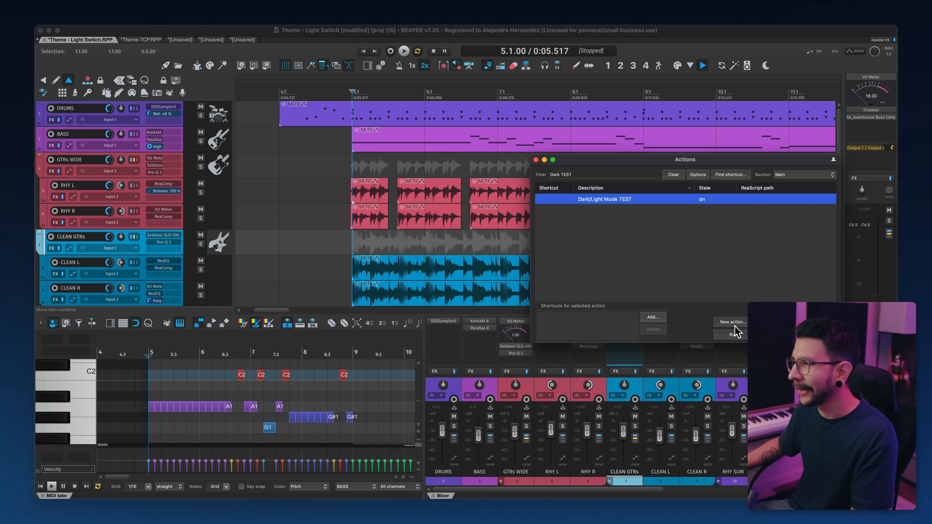
left_click(732, 335)
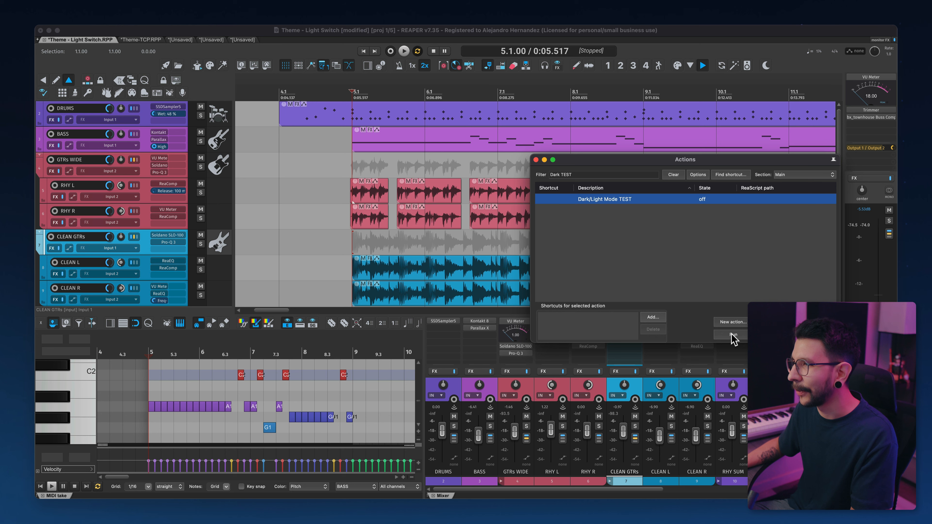
Step: Add the Dark/Light Mode Reapertips Theme action as a button on the top main toolbar
left_click(537, 160)
right_click(781, 61)
left_click(790, 99)
scroll(495, 221, "down", 10)
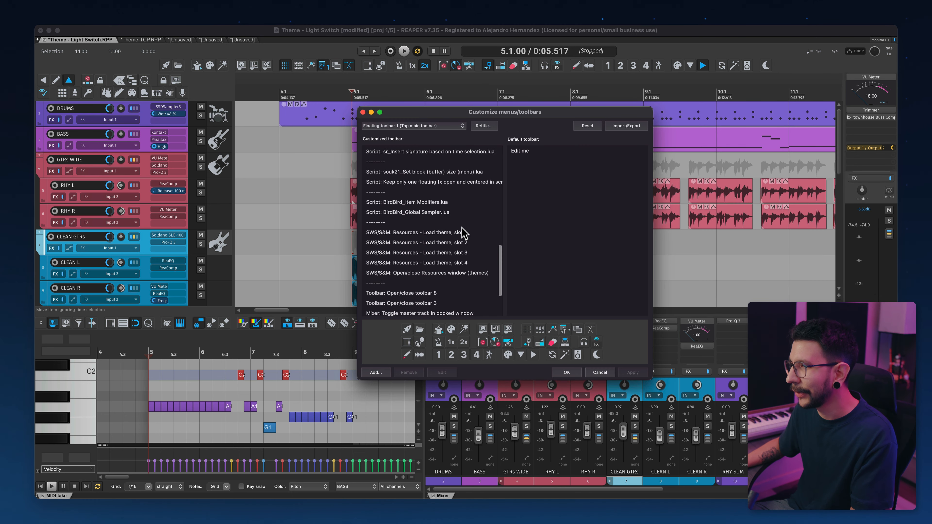
left_click(440, 311)
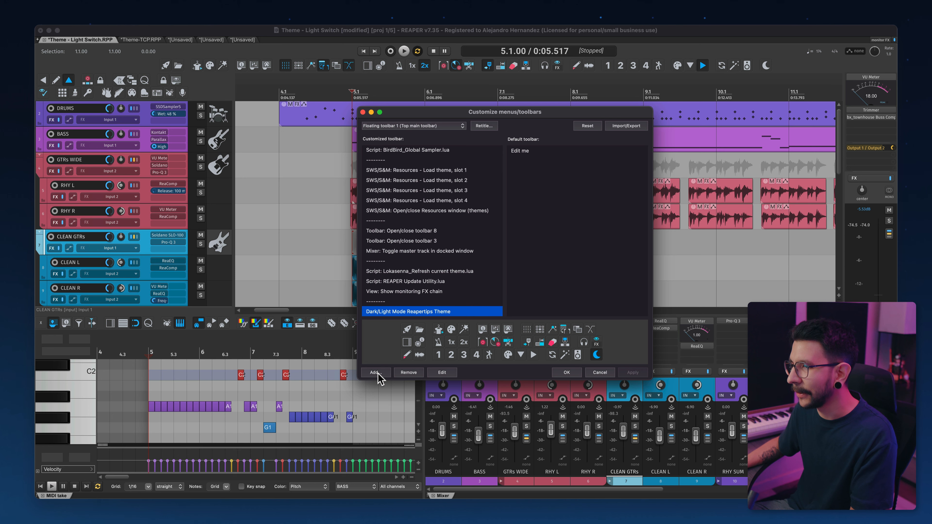
left_click(567, 373)
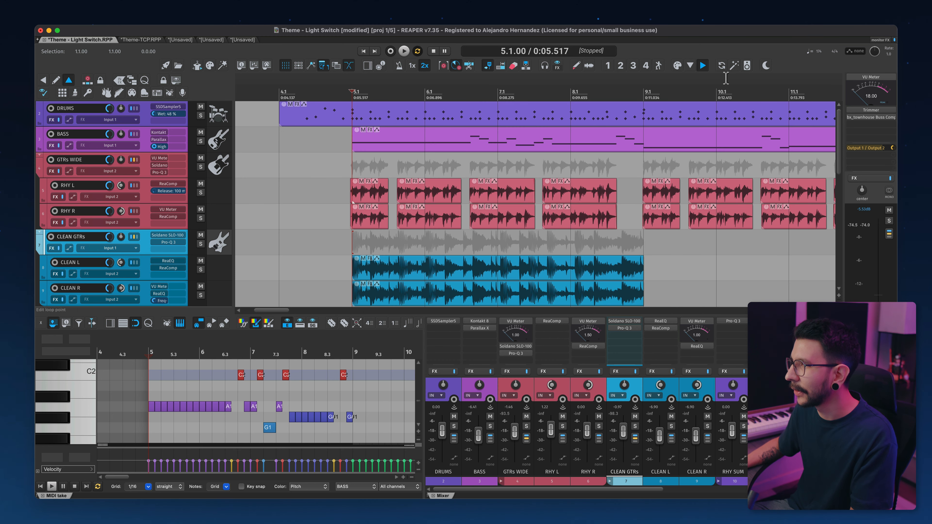